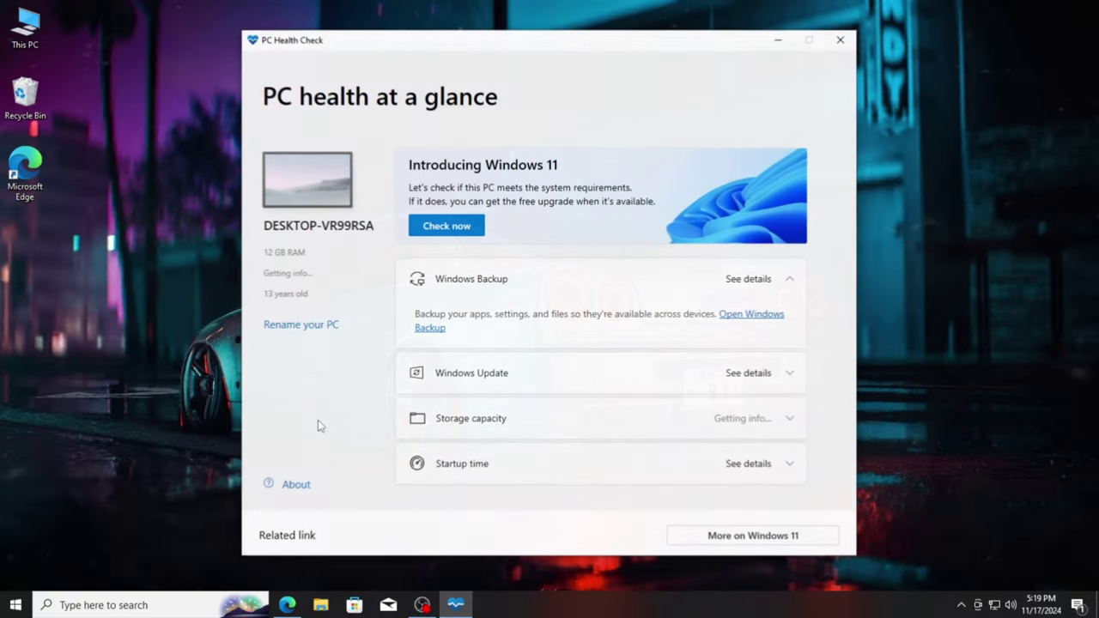
Run the Windows 11 compatibility check and highlight the failed TPM 2.0 and processor lines.
click(455, 230)
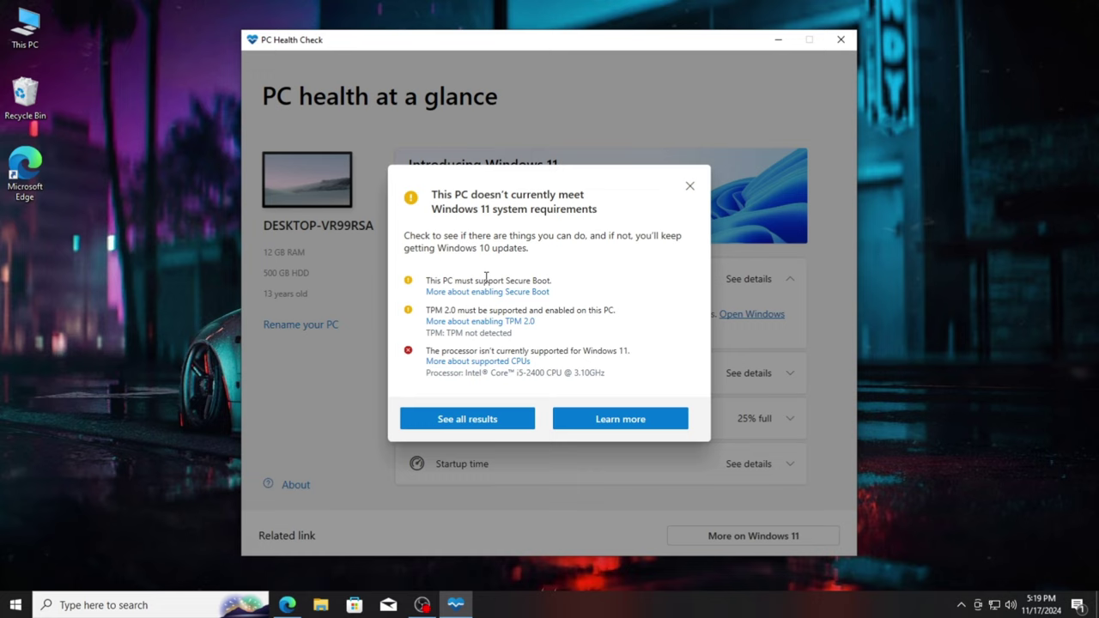
drag(427, 310, 602, 320)
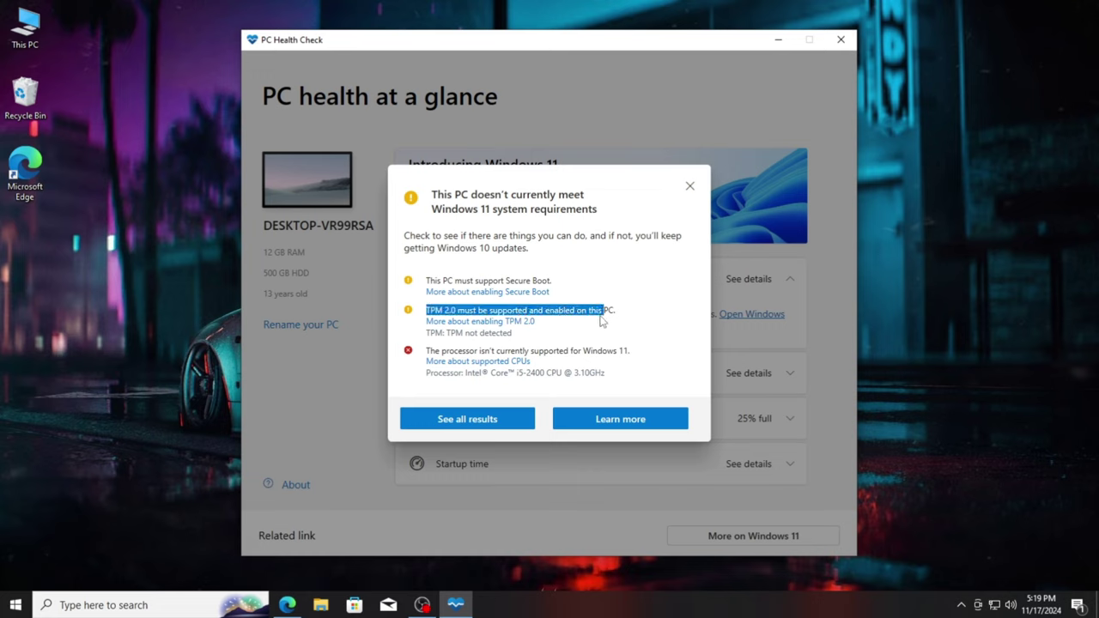
click(590, 328)
drag(495, 373, 606, 373)
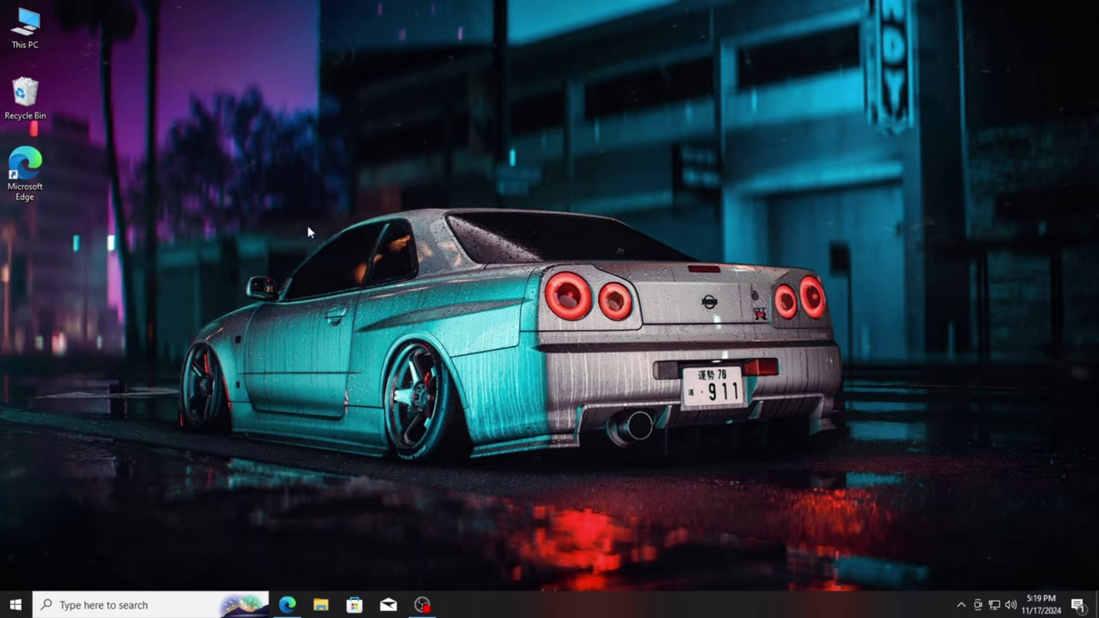
click(110, 605)
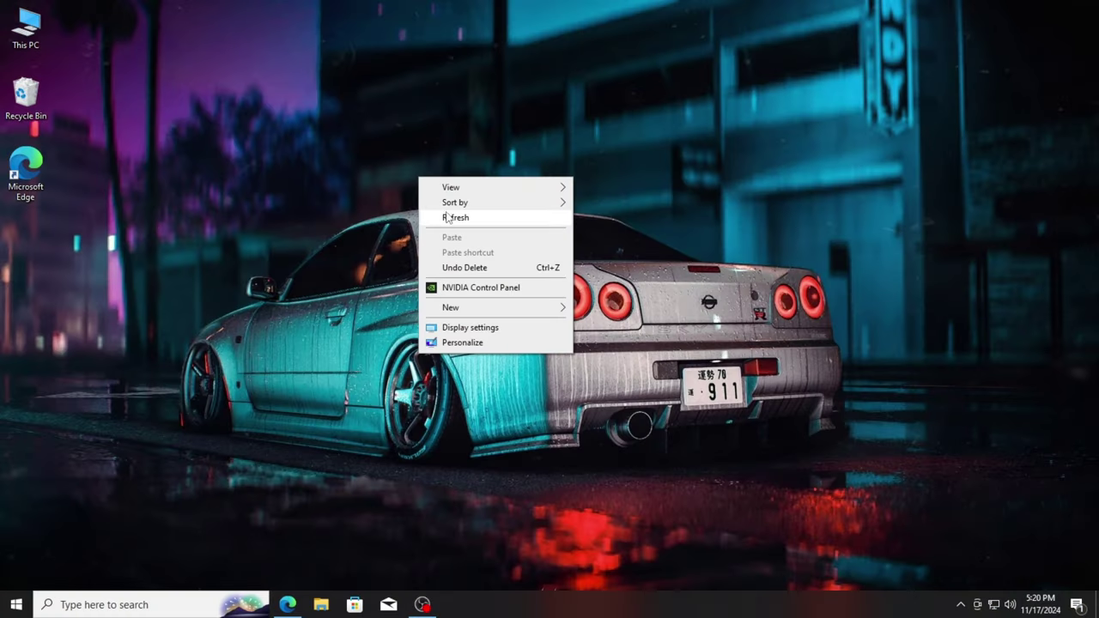
click(400, 222)
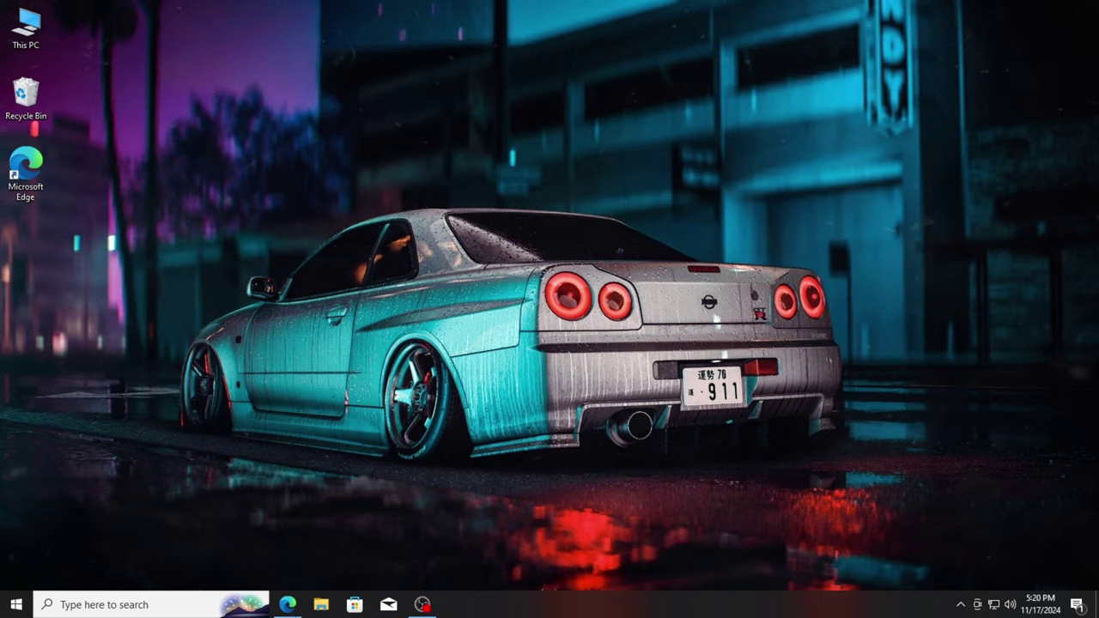
Search the web in Edge for 'windows 11 media creation tool'.
click(287, 604)
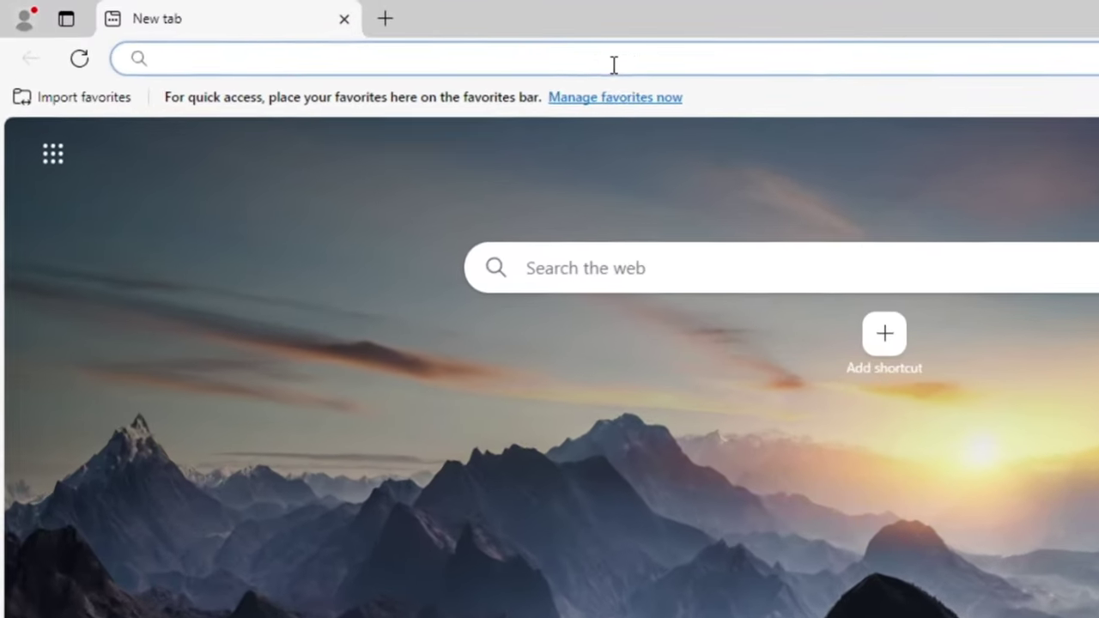
click(404, 36)
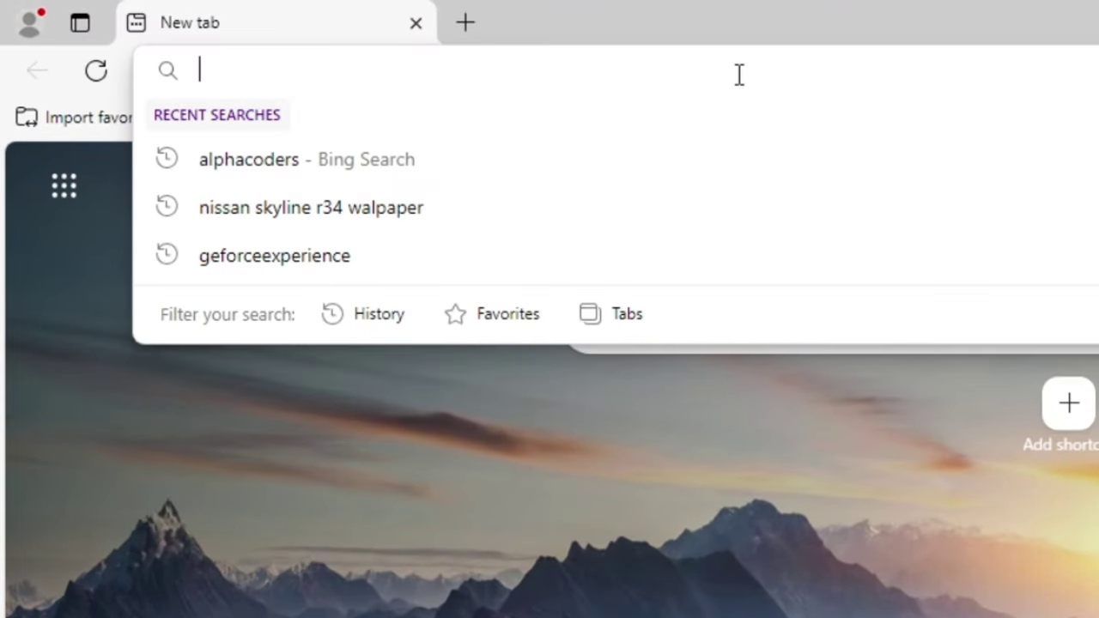
text(windows 11 media )
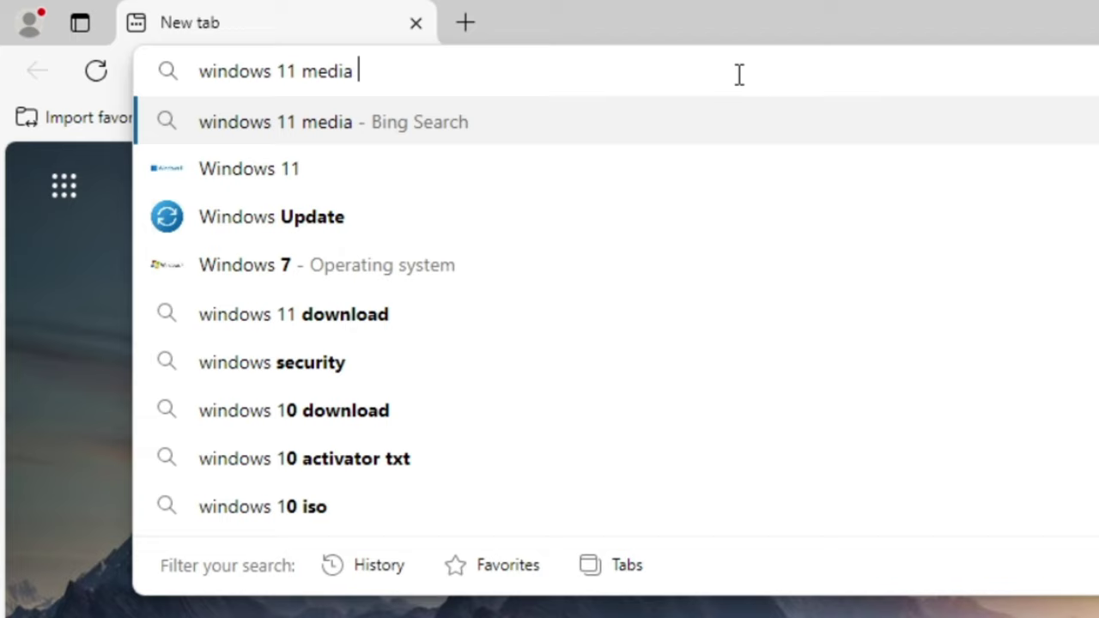
text(creation tool)
key(Return)
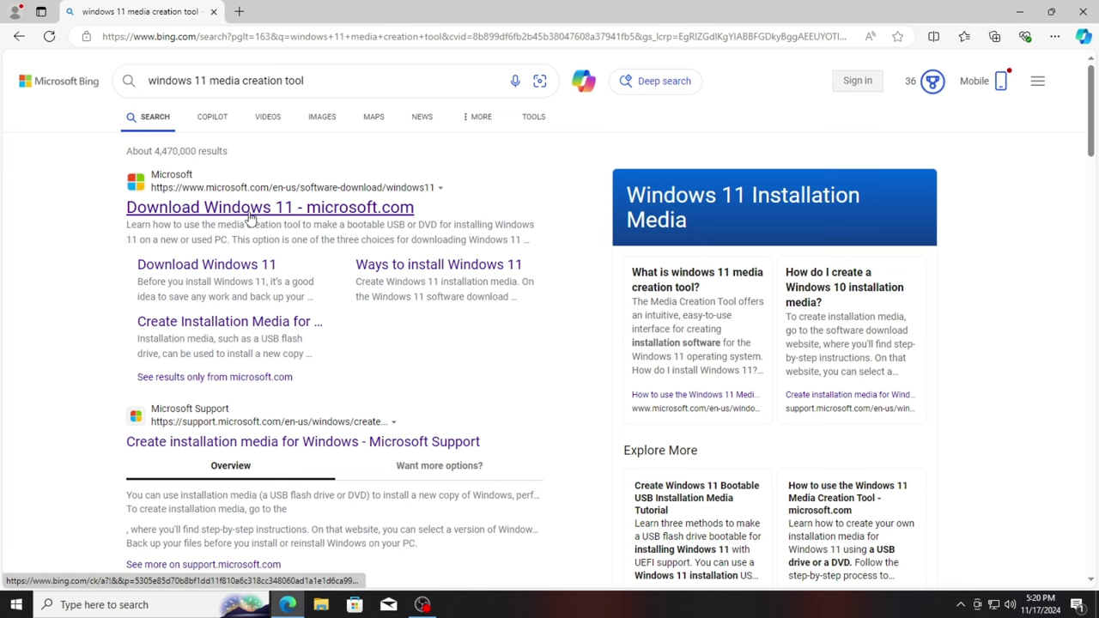
Open Microsoft's Download Windows 11 page and scroll to Create Windows 11 Installation Media.
click(248, 211)
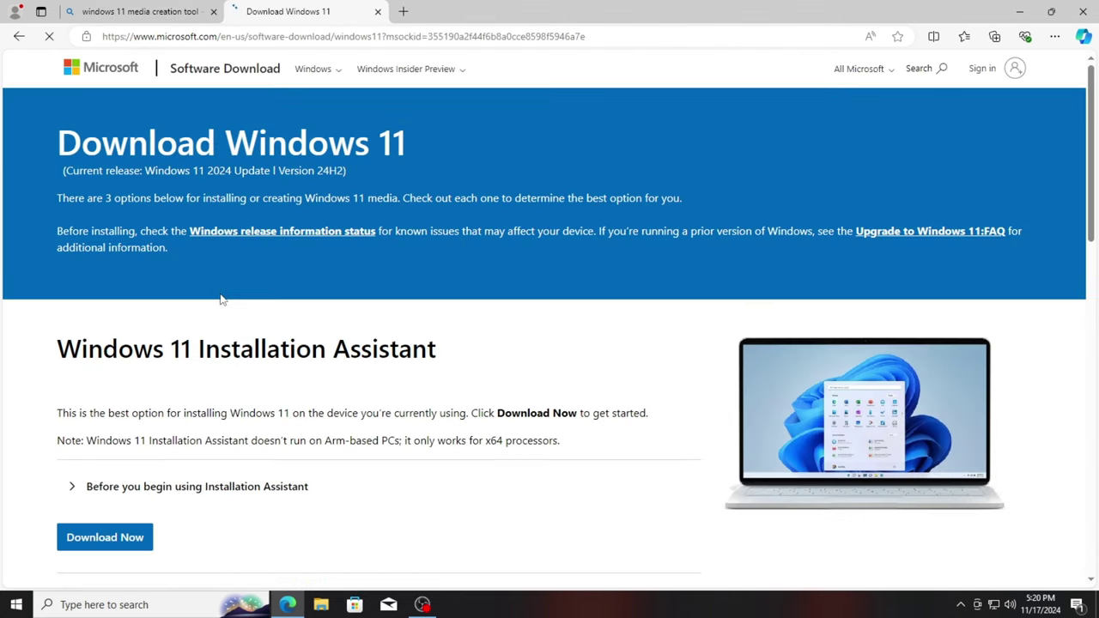
scroll(232, 292, down, 5)
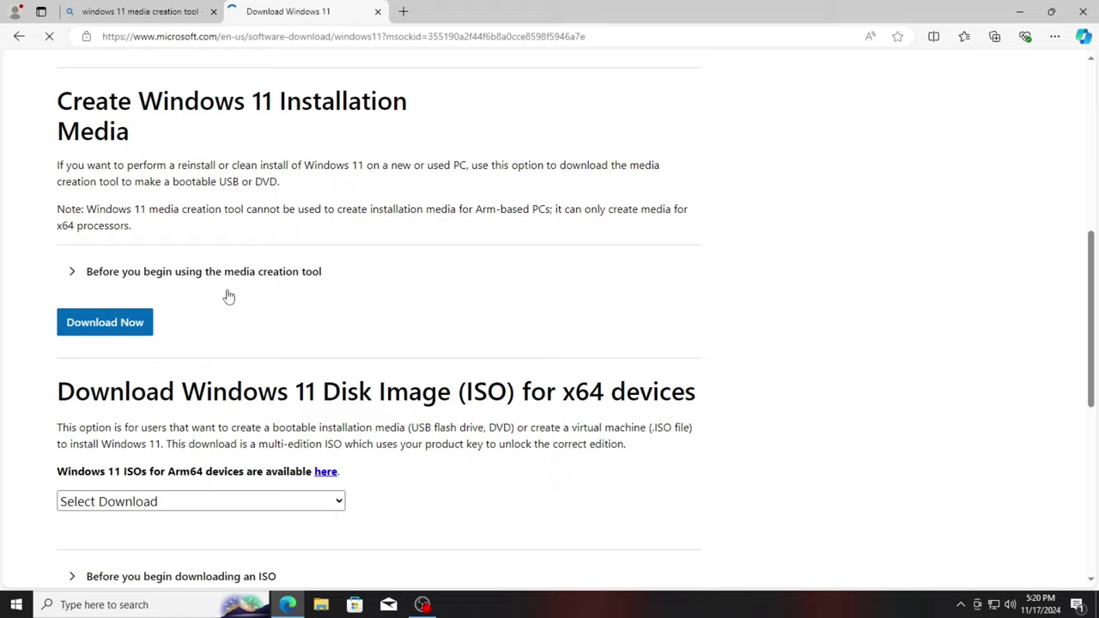
scroll(230, 296, up, 2)
scroll(142, 386, down, 1)
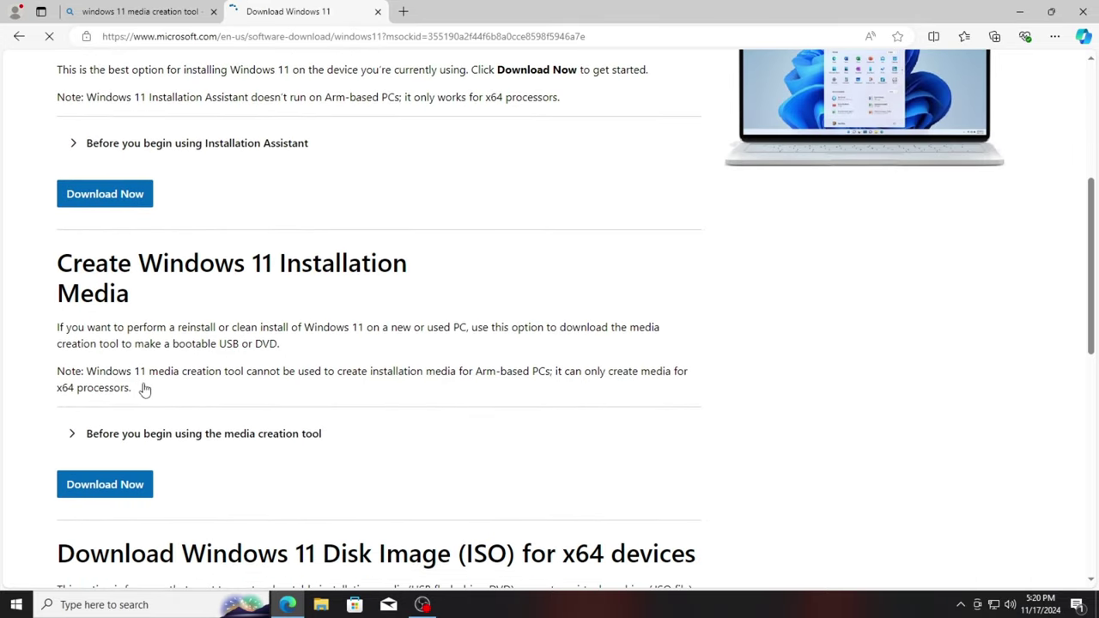
scroll(149, 350, down, 1)
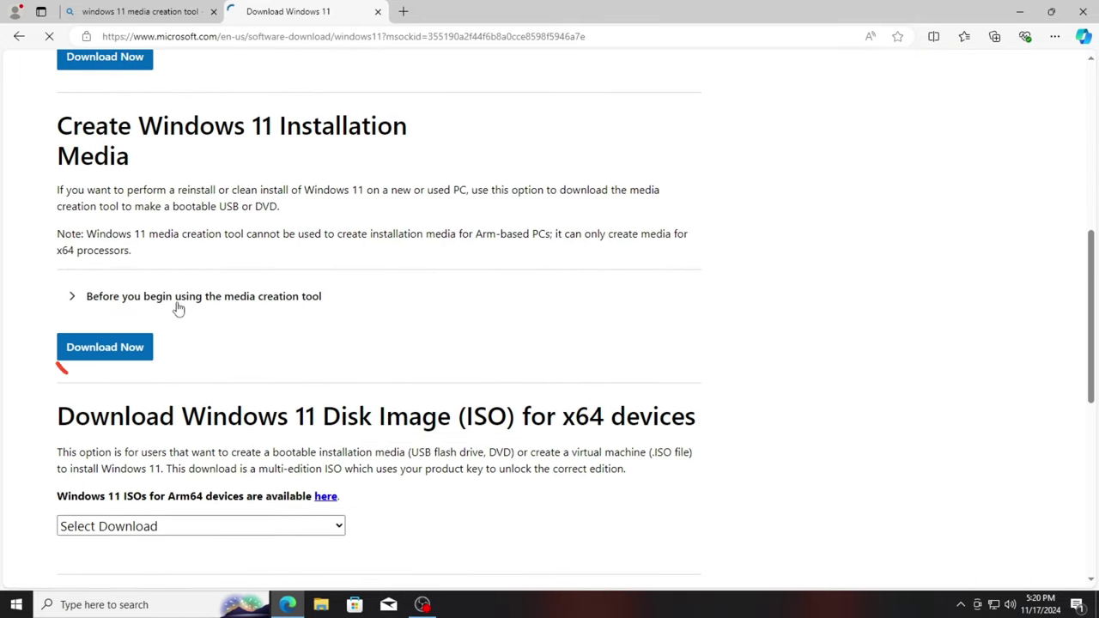
Run the media creation tool as administrator and save a Windows 11 ISO with recommended settings.
click(116, 352)
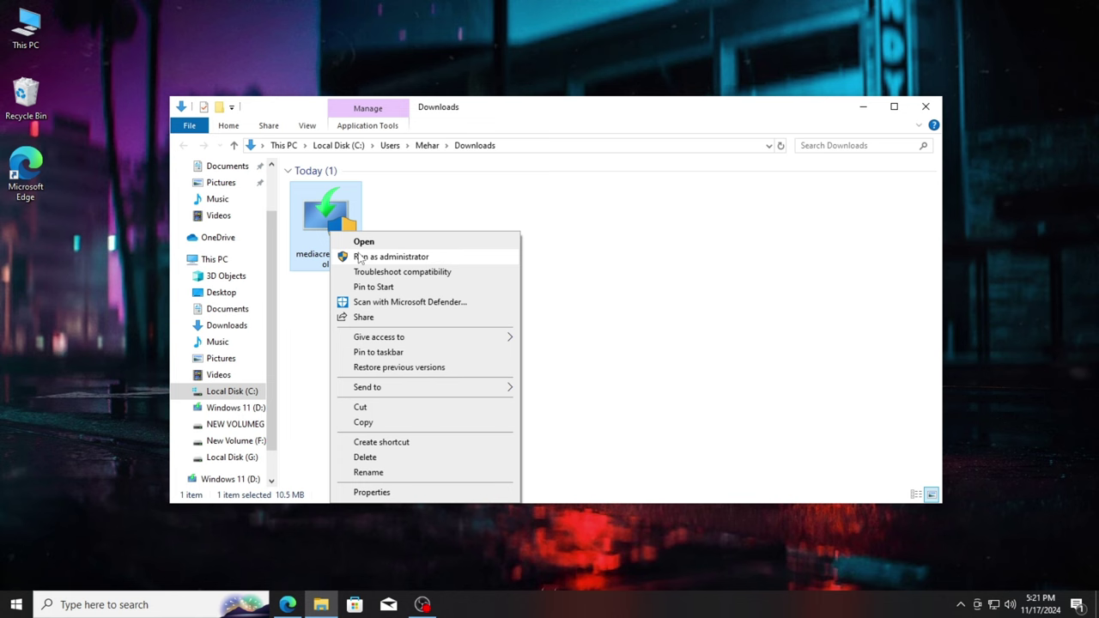
click(360, 256)
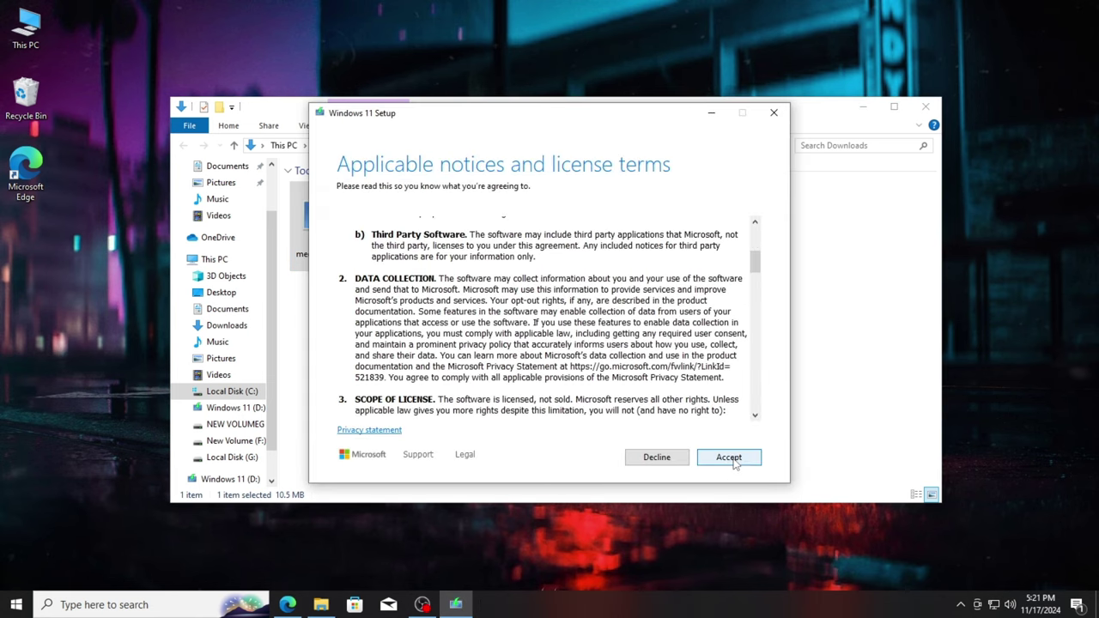
click(732, 459)
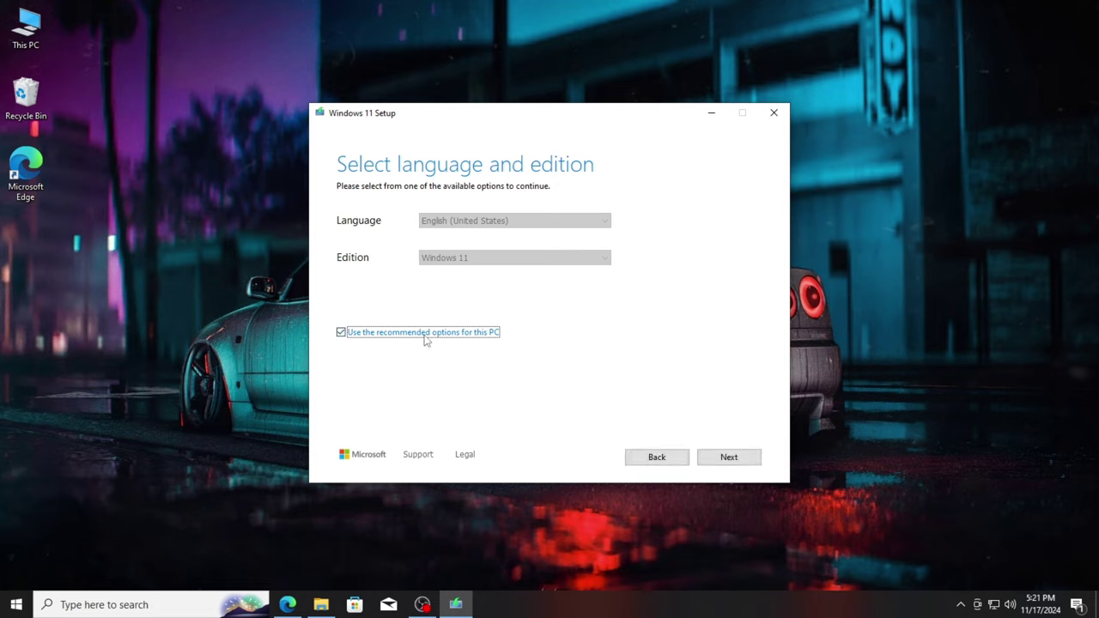
click(730, 461)
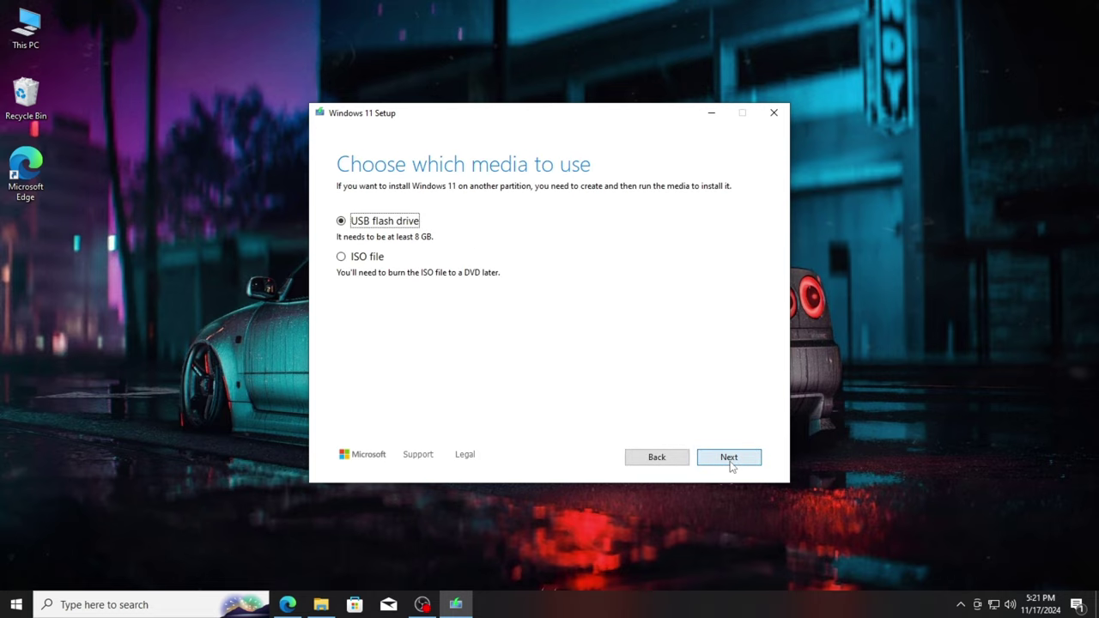
click(341, 260)
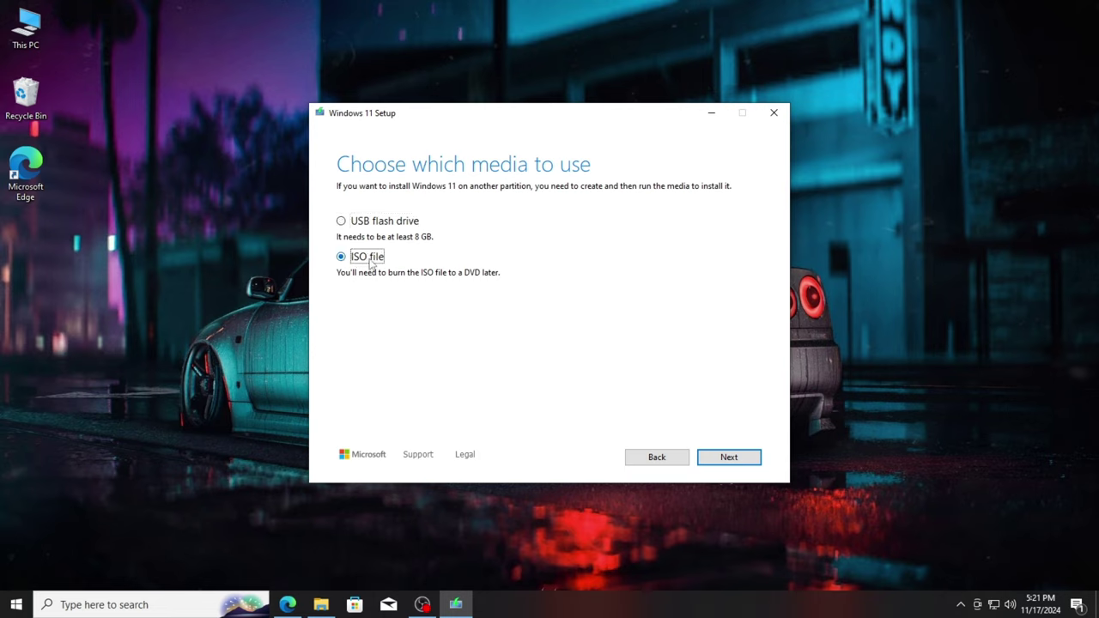
click(726, 457)
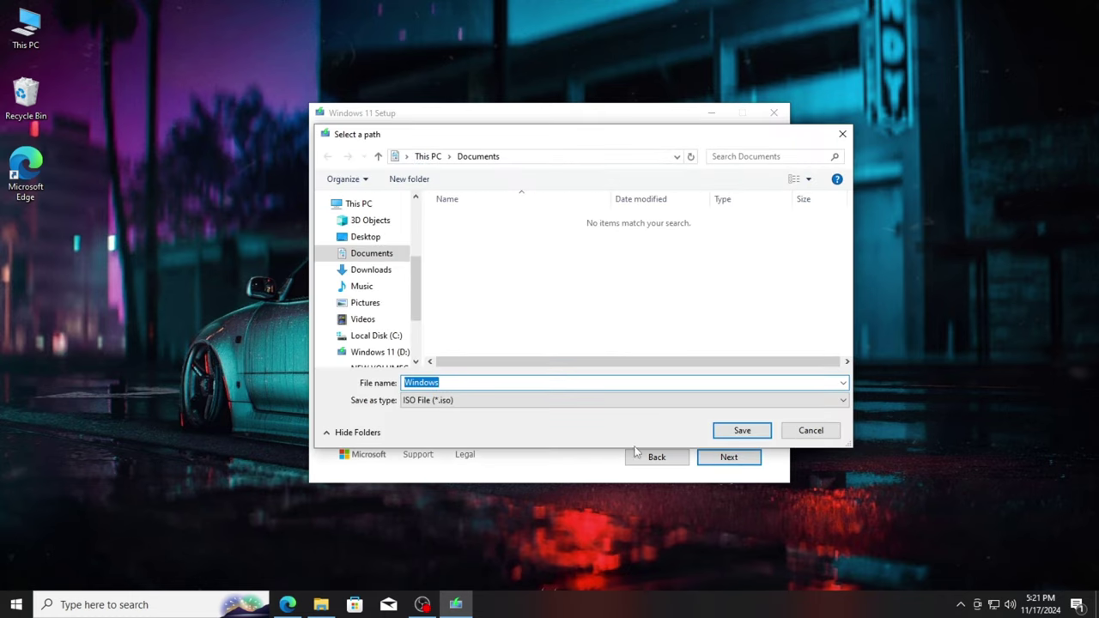
click(742, 431)
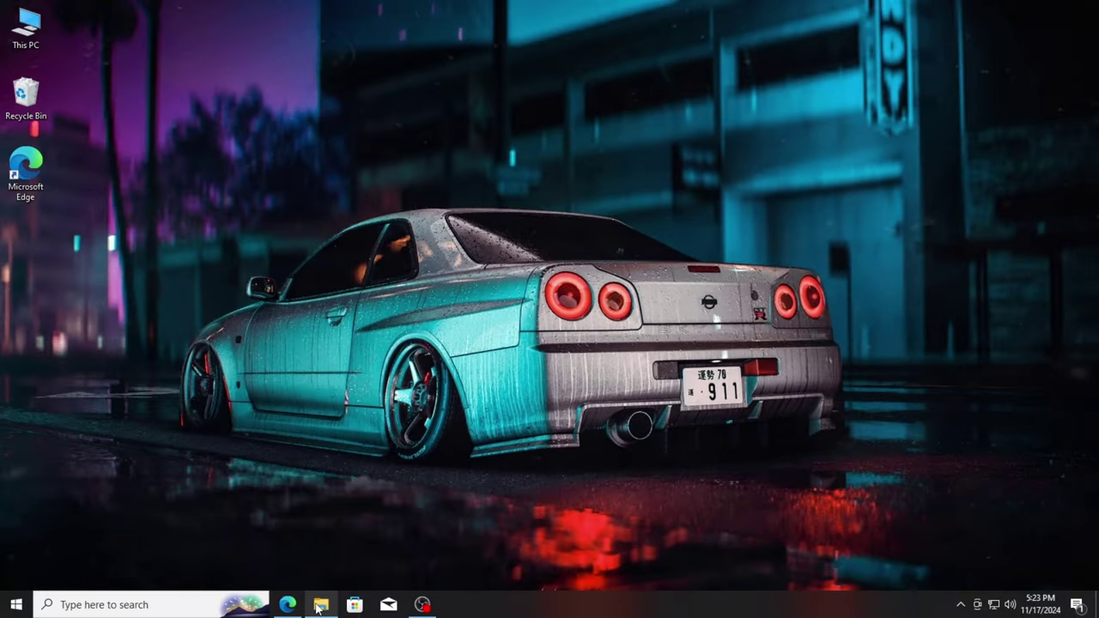
Return to the Windows 11 folder and select the downloaded ISO file.
mouse_move(320, 608)
click(338, 558)
drag(472, 235, 319, 197)
drag(430, 290, 462, 243)
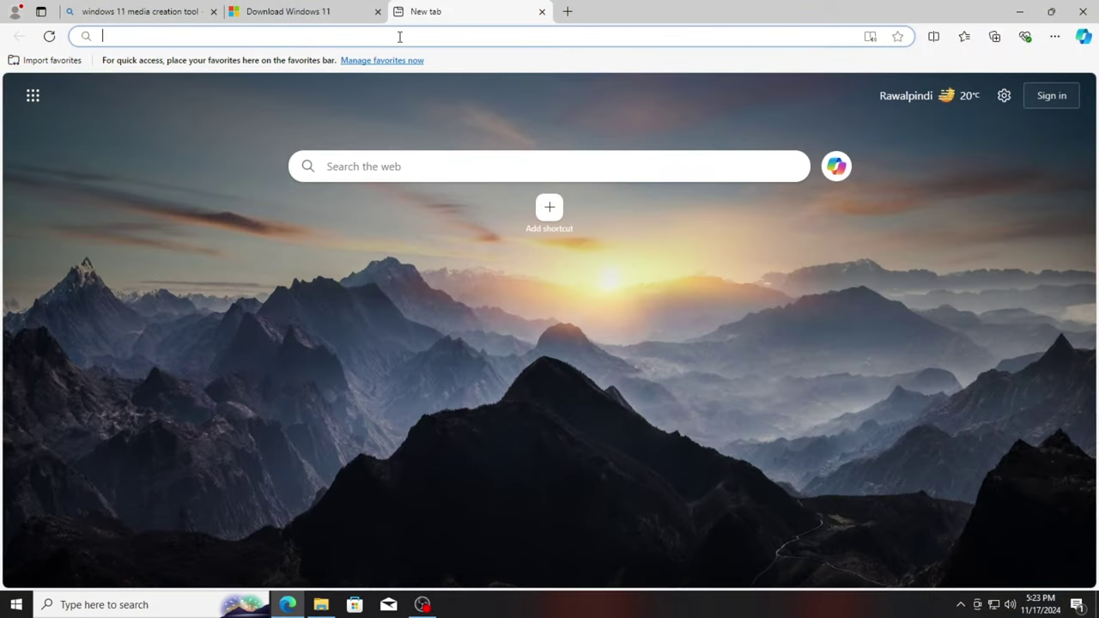
Search for 'rufus' and open the official rufus.ie website.
click(400, 37)
text(rufus)
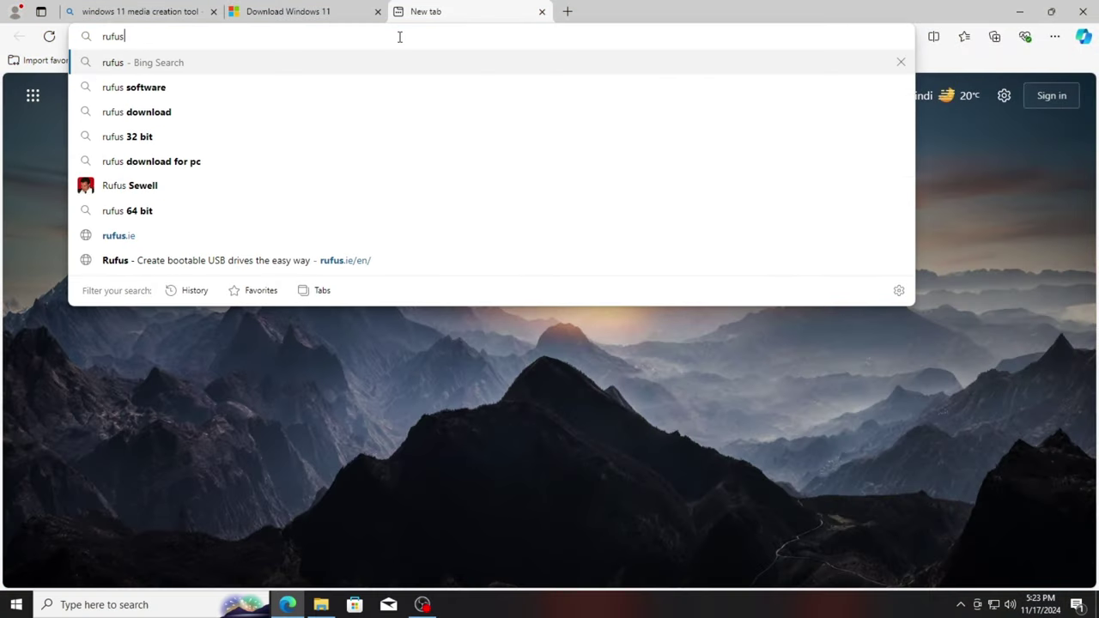
key(Return)
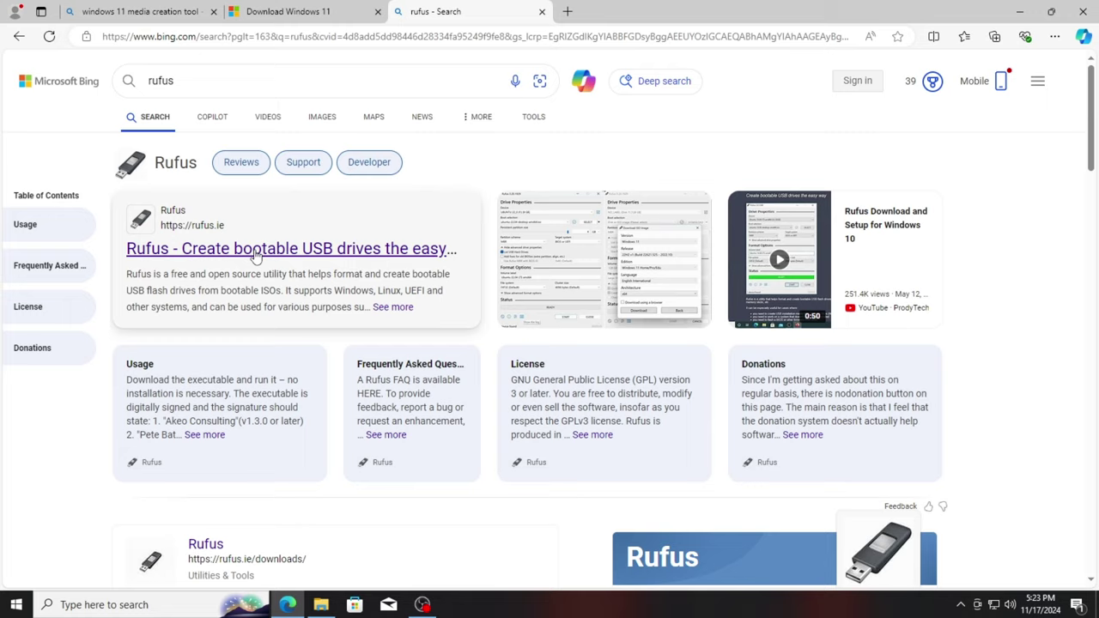
click(258, 248)
Close the other tabs and download the standard x64 rufus-4.6.exe, dismissing the ad.
click(542, 11)
click(378, 11)
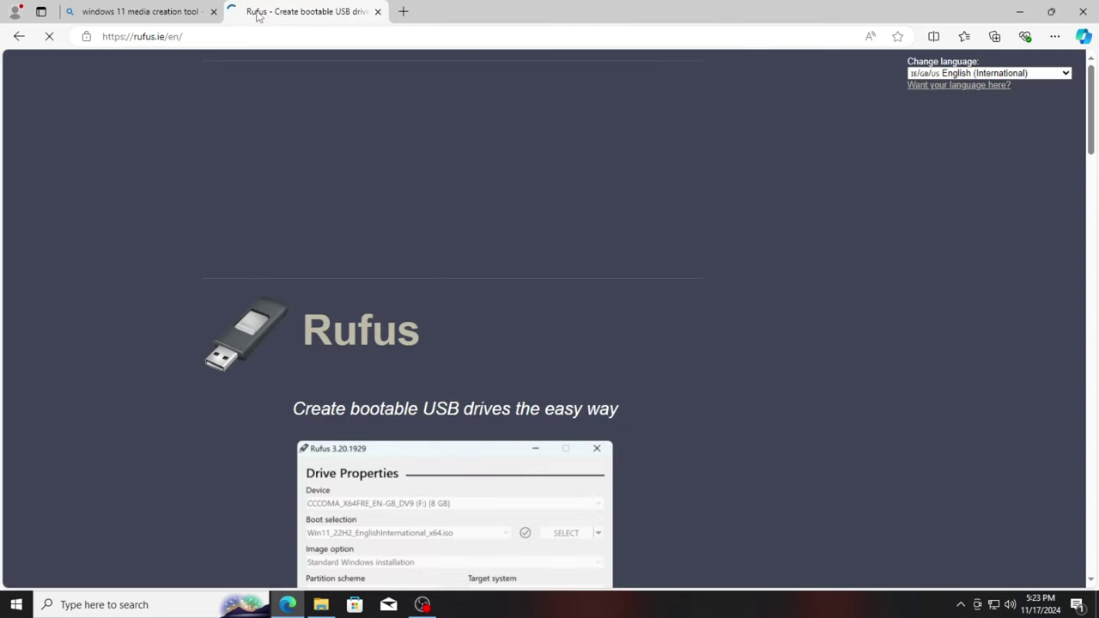
click(213, 11)
scroll(317, 293, down, 15)
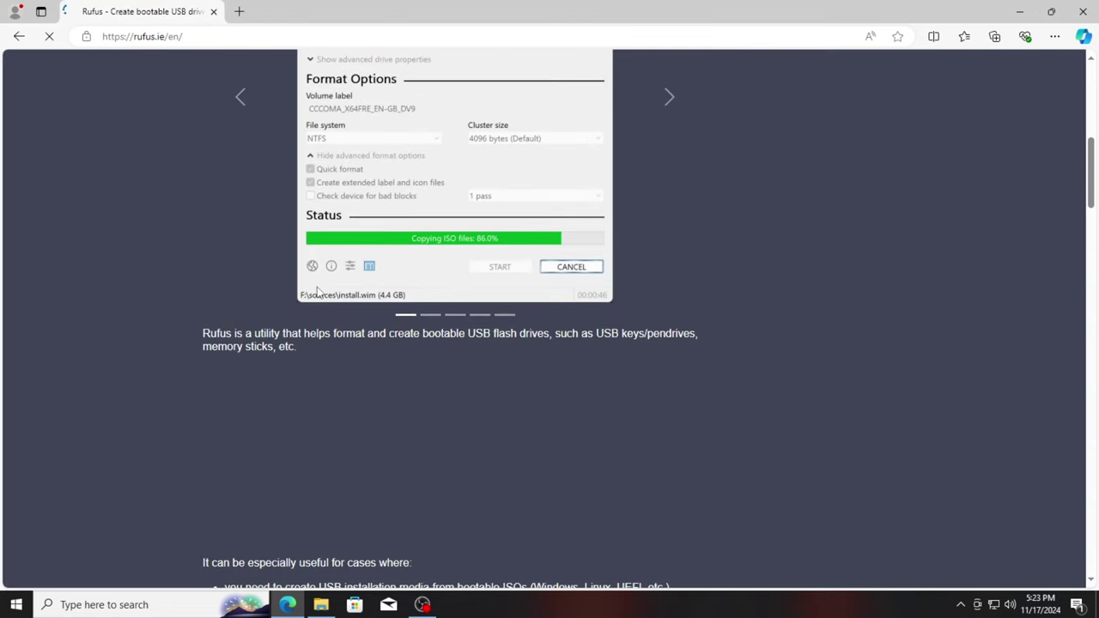
scroll(316, 289, down, 2)
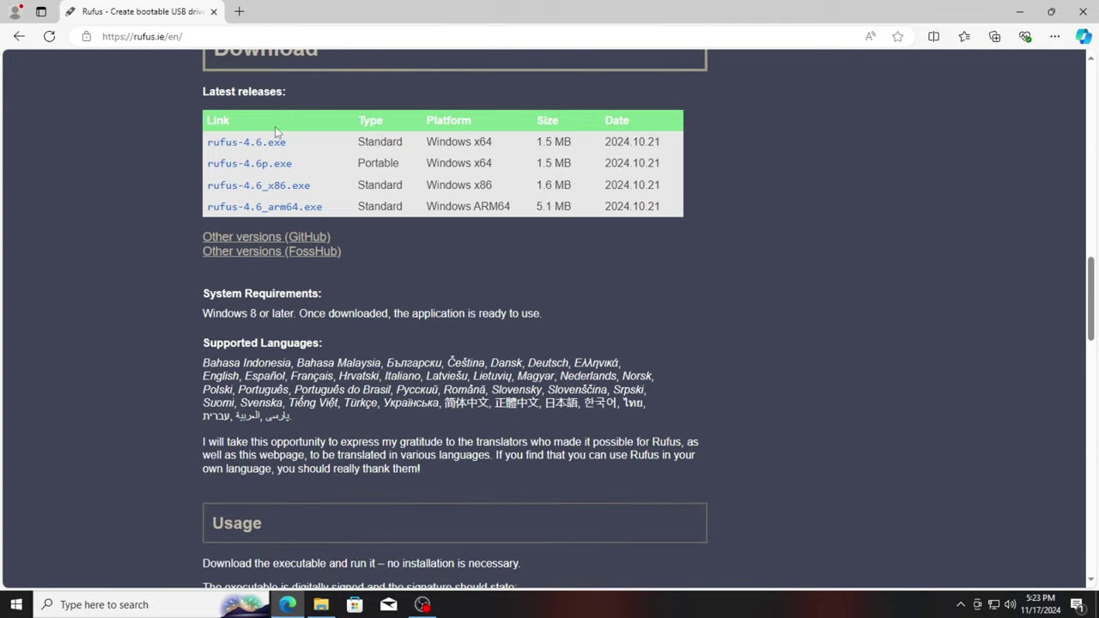
click(274, 143)
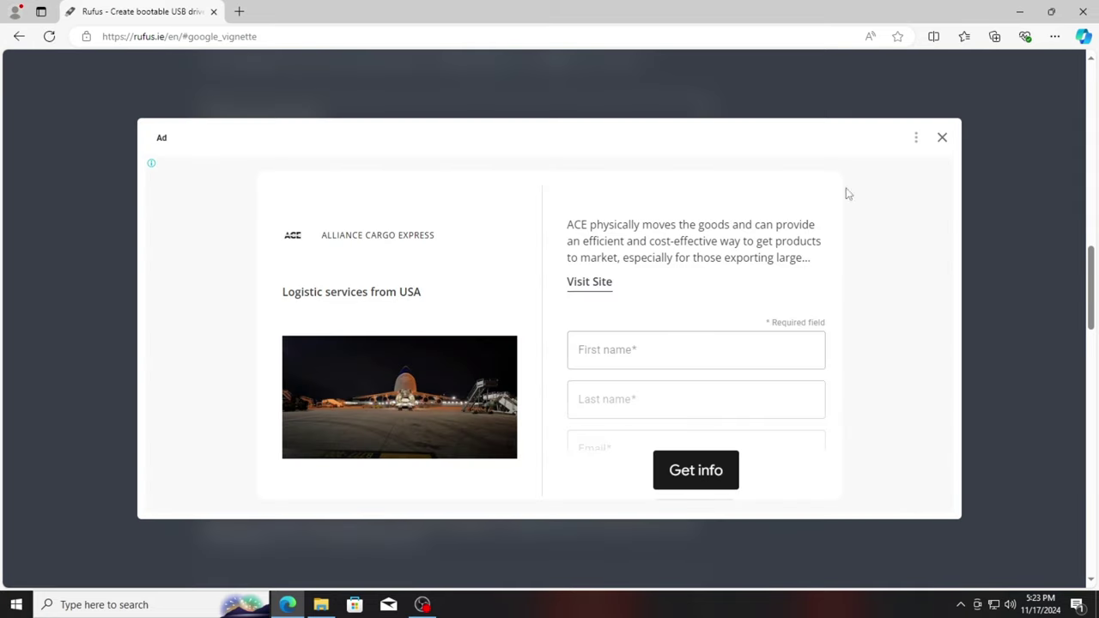
click(944, 138)
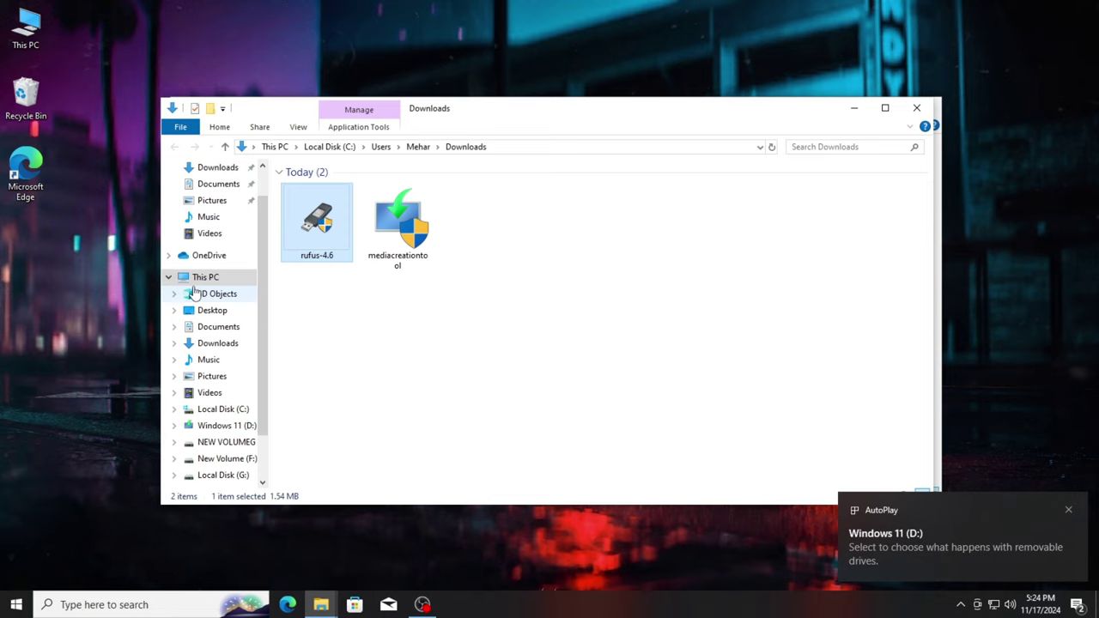
Refresh the Downloads folder and run rufus-4.6 as administrator.
right_click(458, 267)
click(510, 323)
click(326, 225)
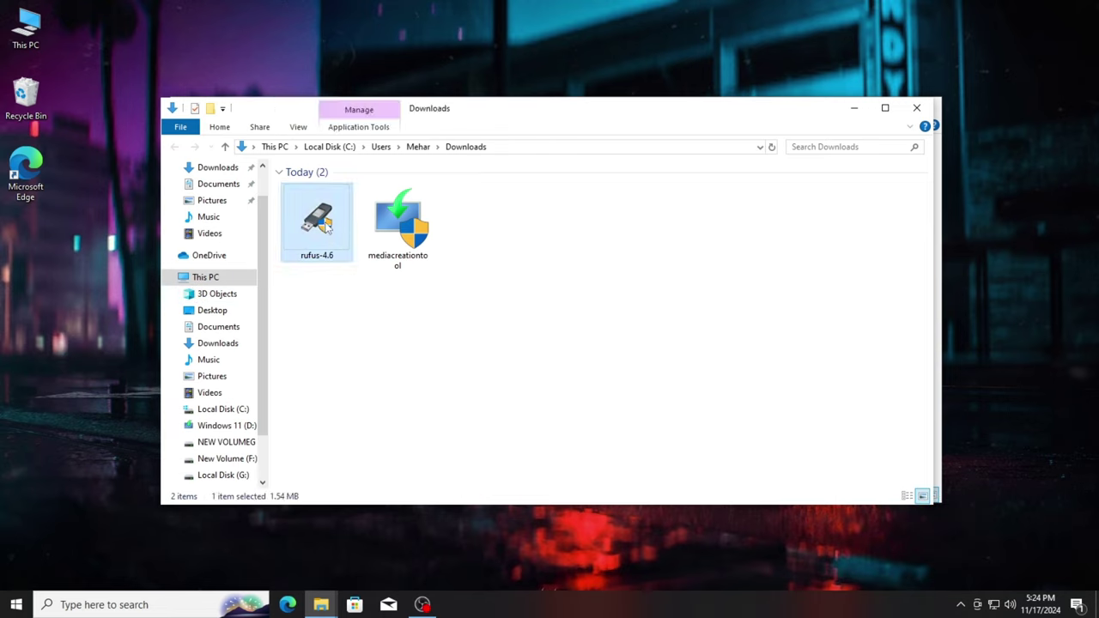
right_click(327, 225)
click(380, 250)
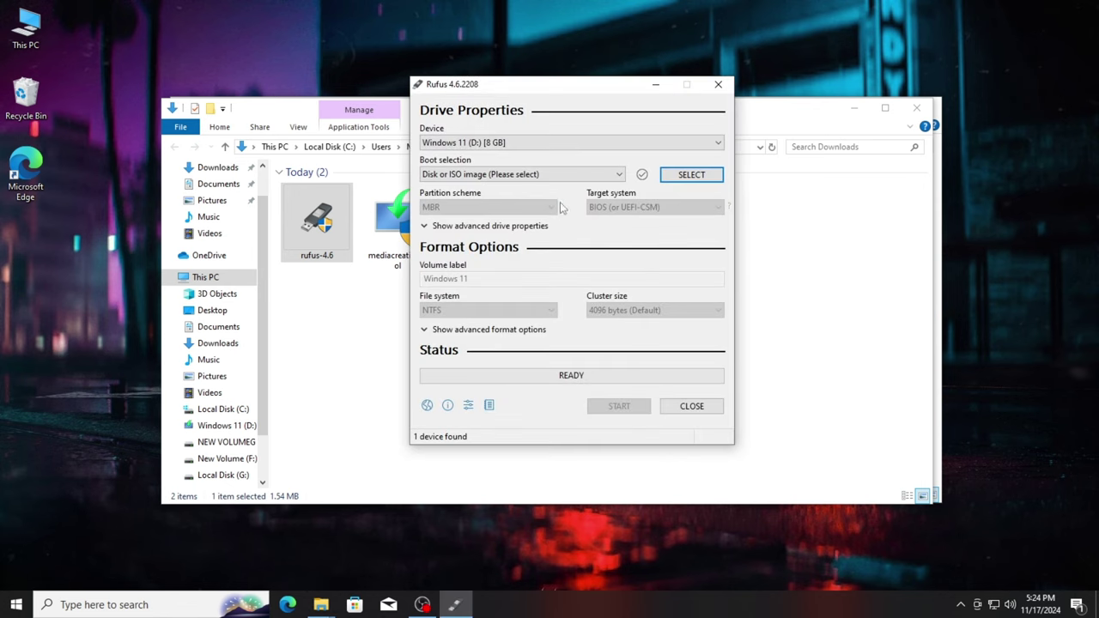
Keep the 8 GB Windows 11 (D:) drive as the target device.
click(505, 144)
click(505, 152)
click(504, 148)
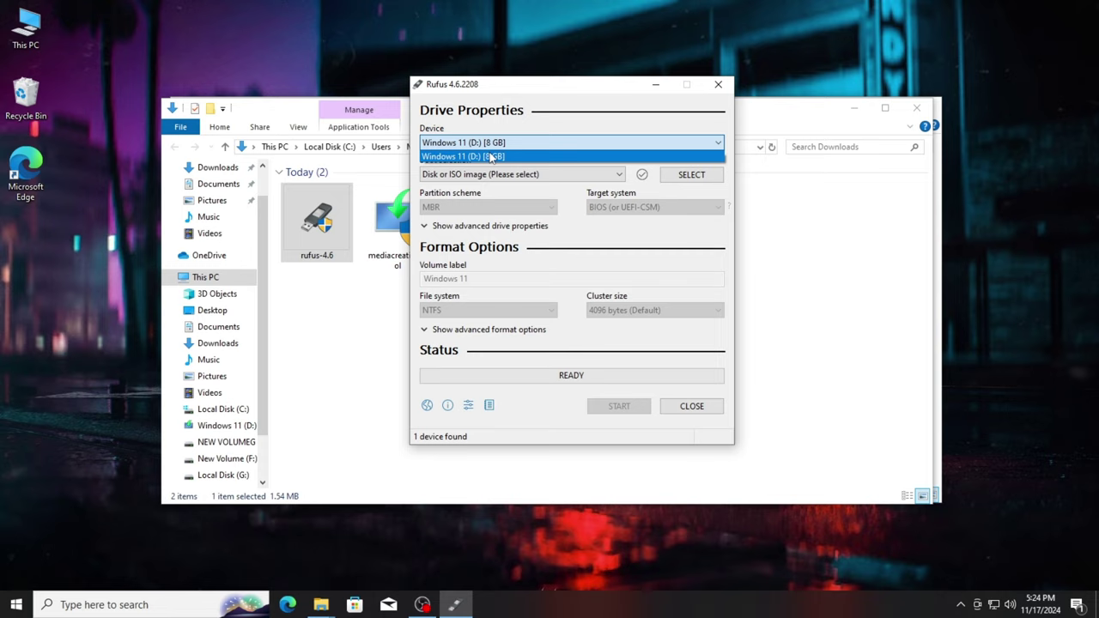
click(491, 156)
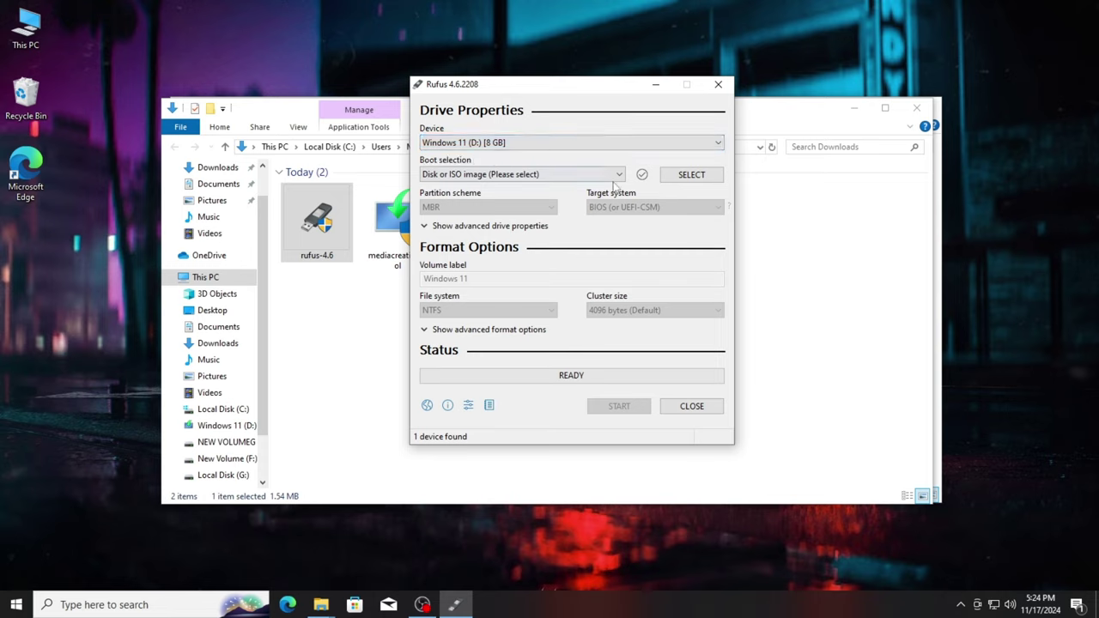
Load Win11_22H2_English_x64v2.iso from F:\Windows 11 as the boot image.
click(685, 177)
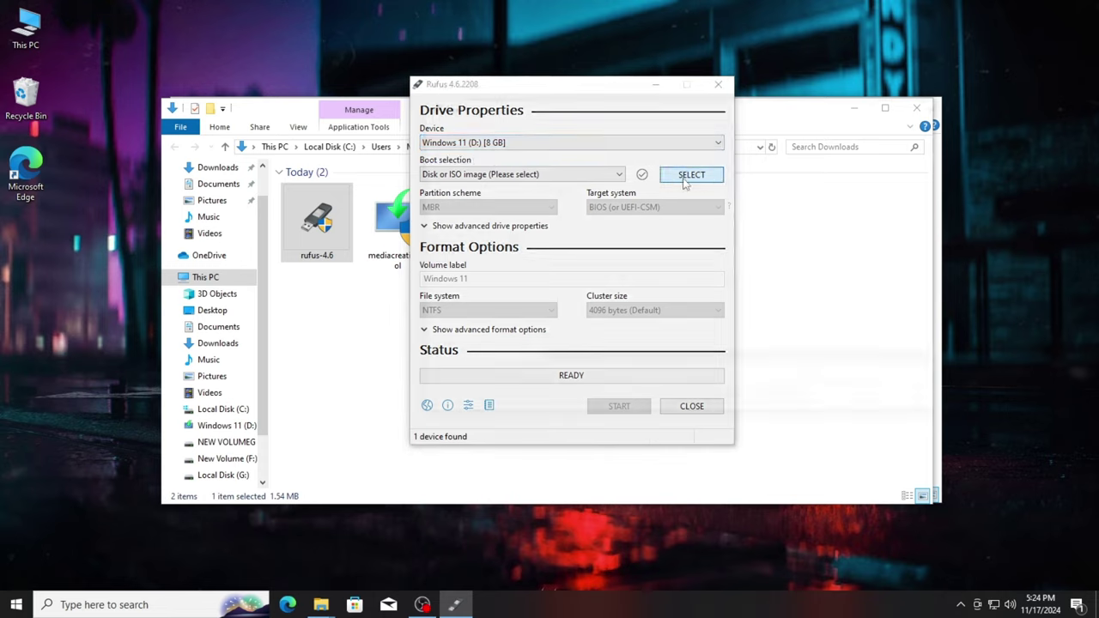
click(480, 337)
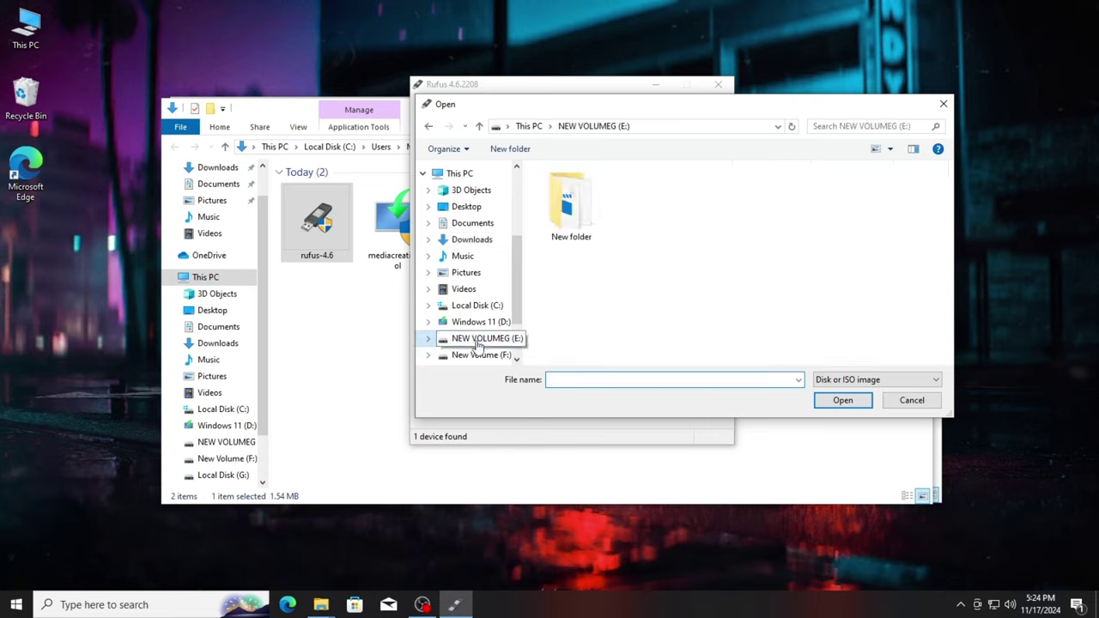
click(481, 355)
click(575, 196)
double_click(575, 196)
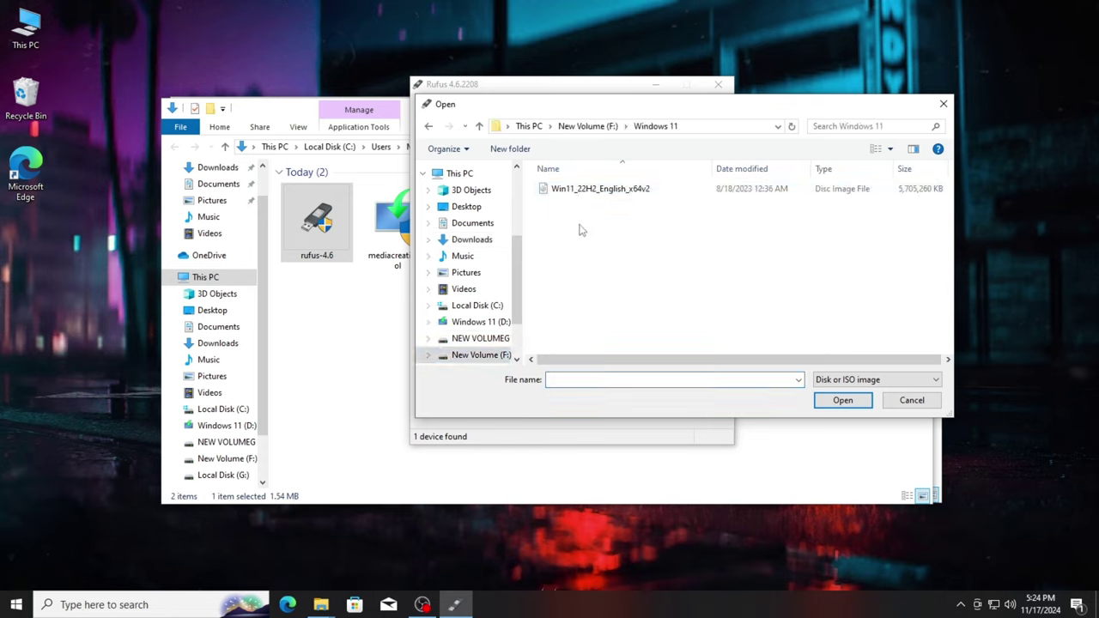
click(582, 198)
click(842, 401)
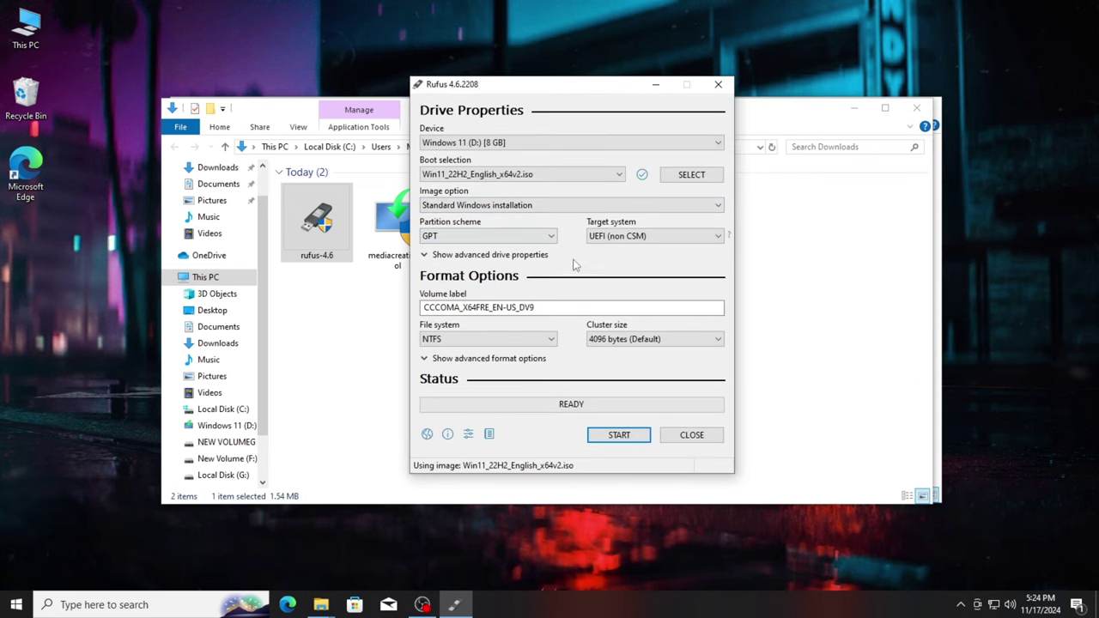
Set the partition scheme to MBR, label the volume 'Windows 11', and start writing.
click(498, 236)
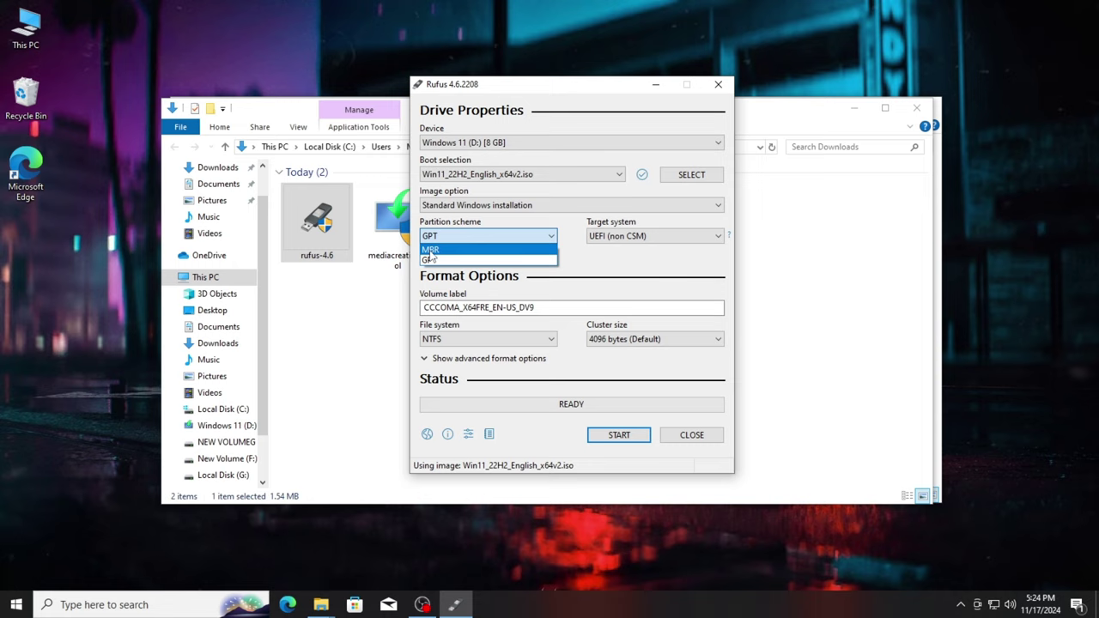
click(430, 251)
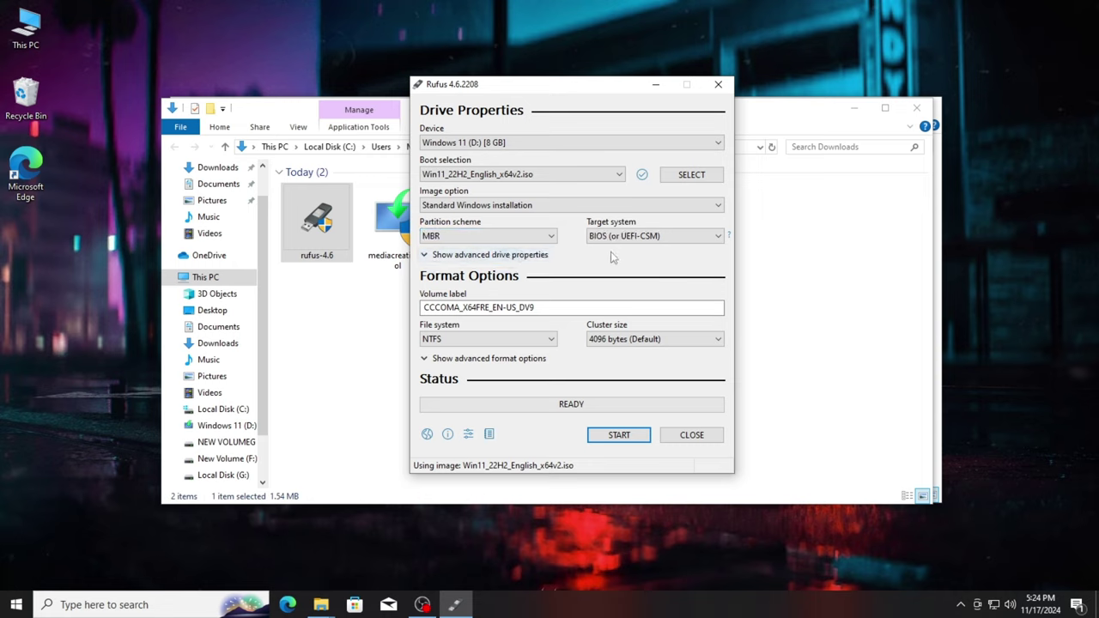
drag(544, 308, 388, 308)
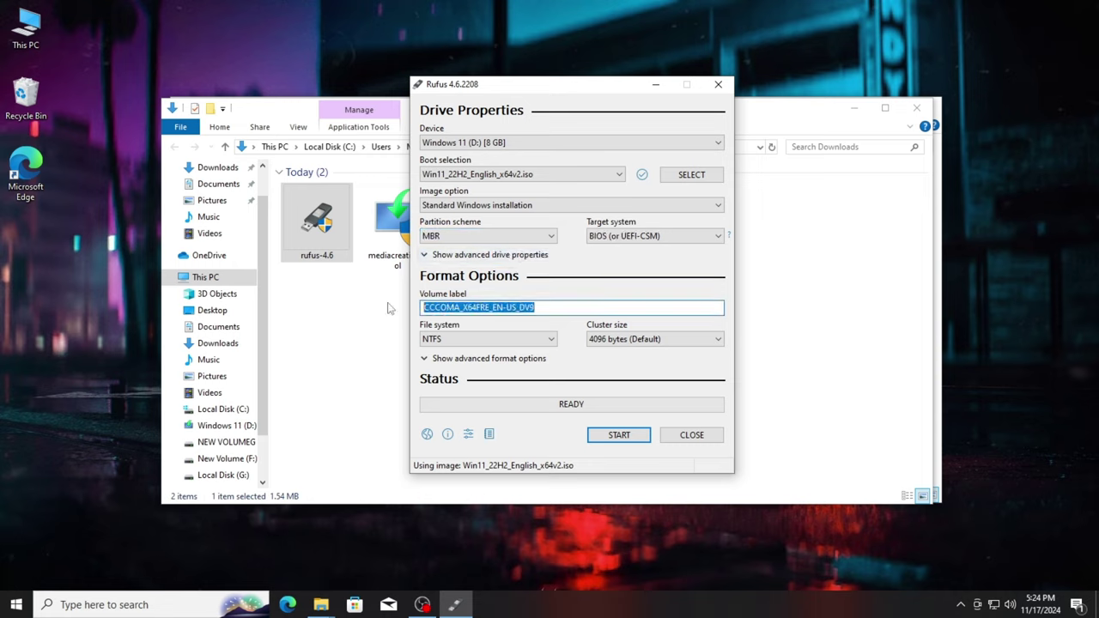
text(Windows 11)
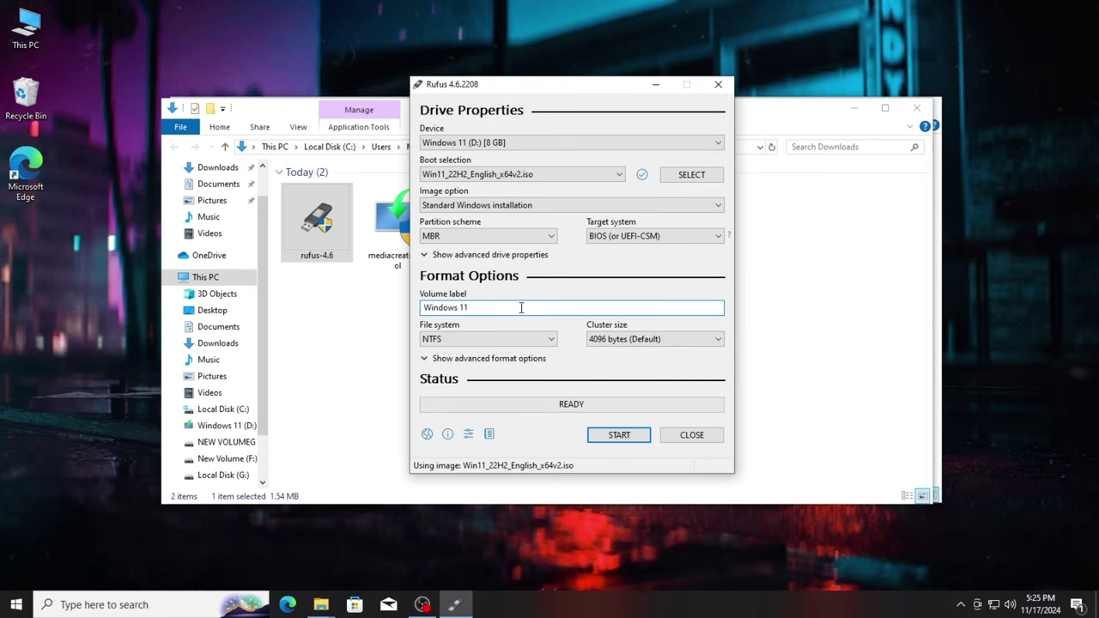
click(620, 435)
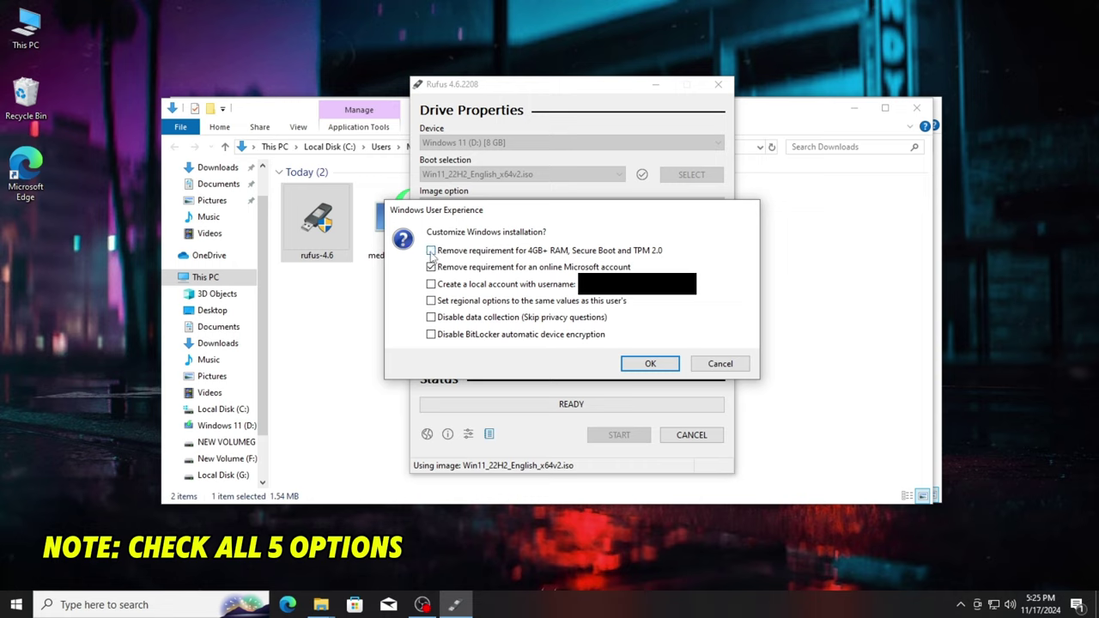
Enable all customizations (no TPM/Secure Boot/RAM check, local account, regional options, no privacy questions or BitLocker) and accept warnings.
click(431, 252)
click(431, 285)
click(431, 300)
click(431, 318)
click(431, 334)
click(650, 364)
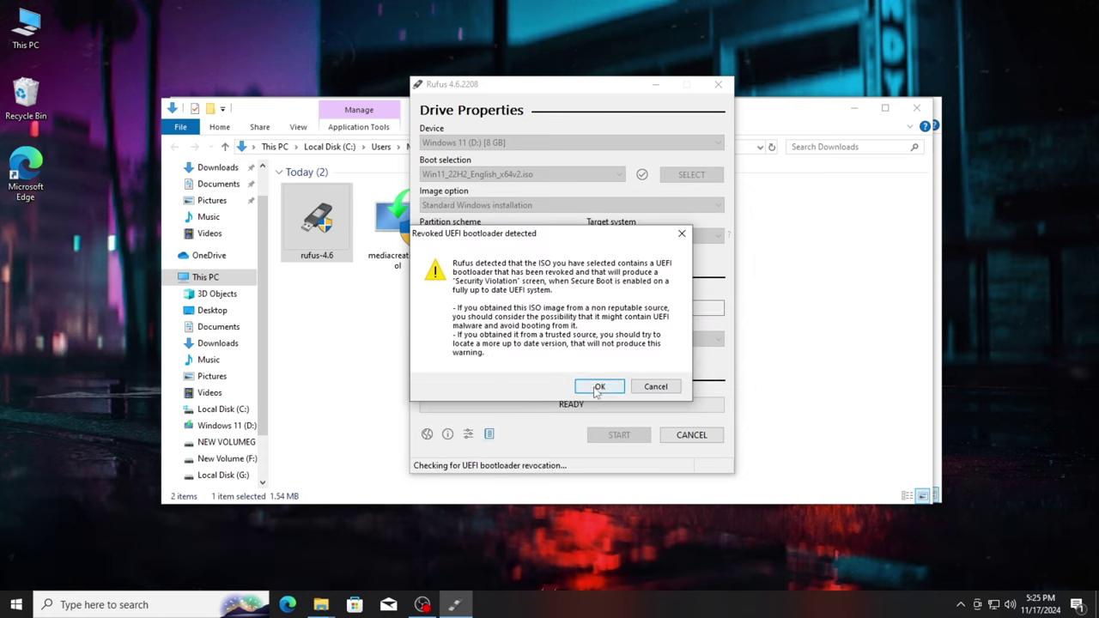
click(598, 388)
click(604, 357)
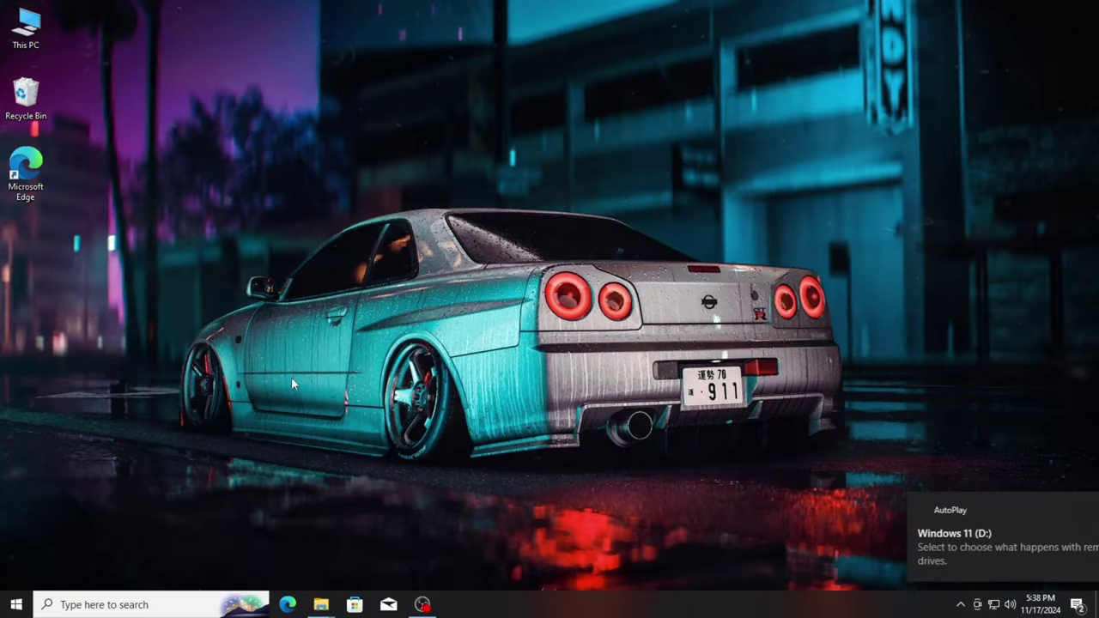
right_click(307, 280)
click(343, 322)
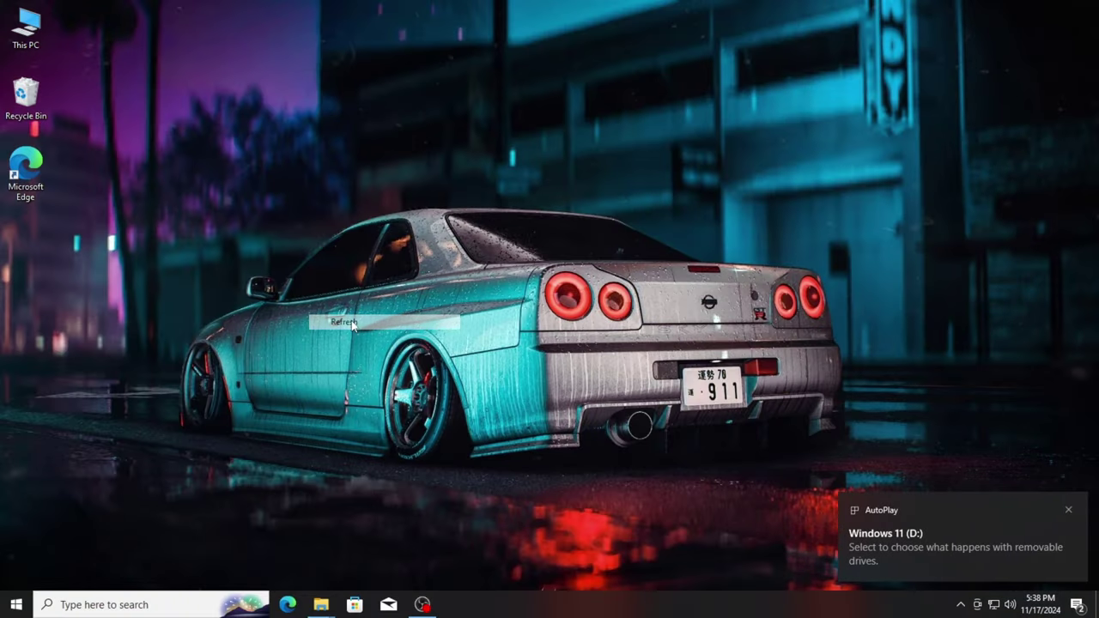
double_click(24, 25)
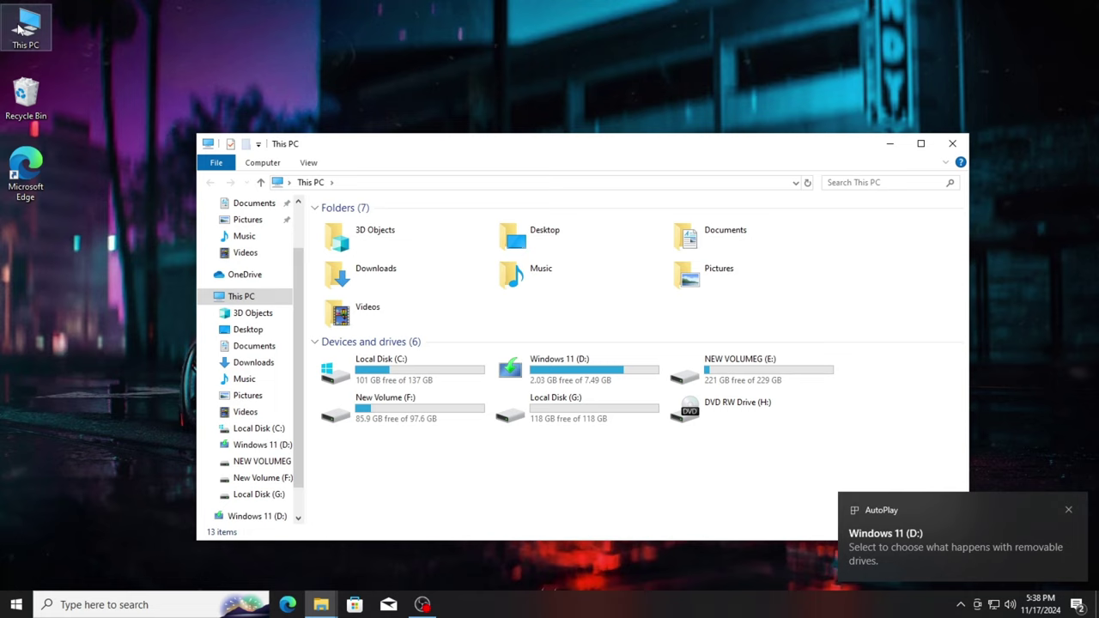
click(508, 345)
click(592, 382)
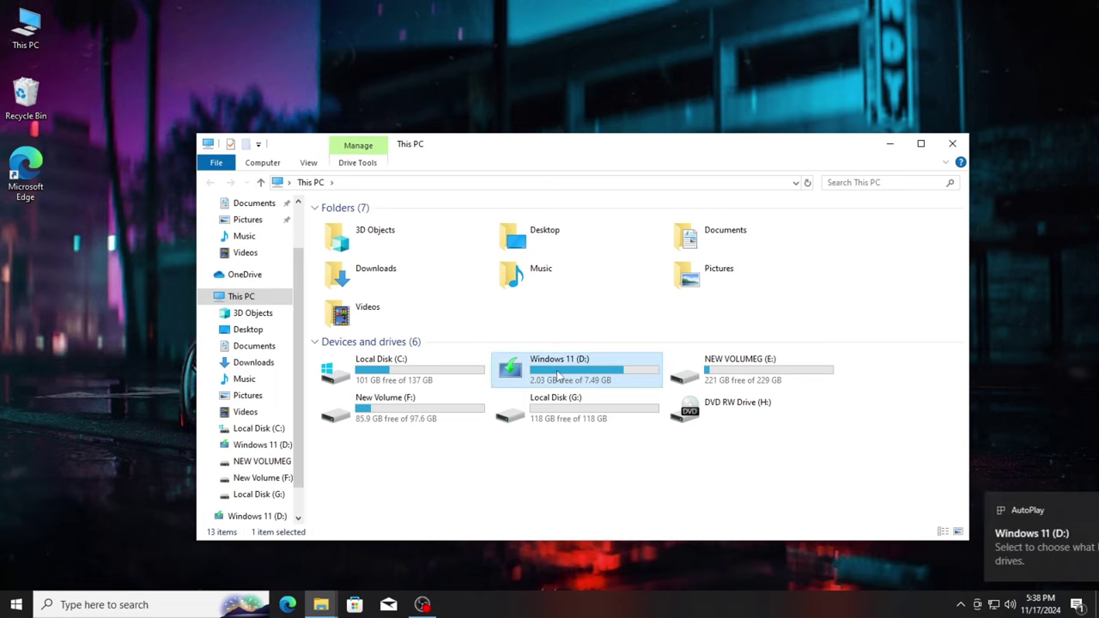
click(921, 143)
click(382, 202)
drag(397, 263, 375, 186)
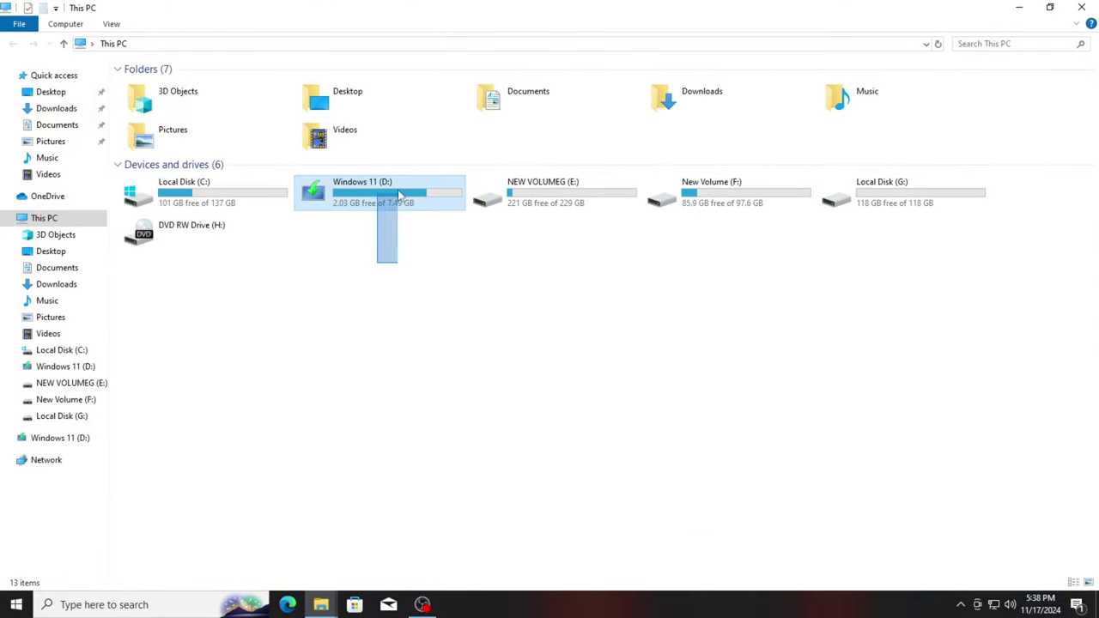
double_click(395, 201)
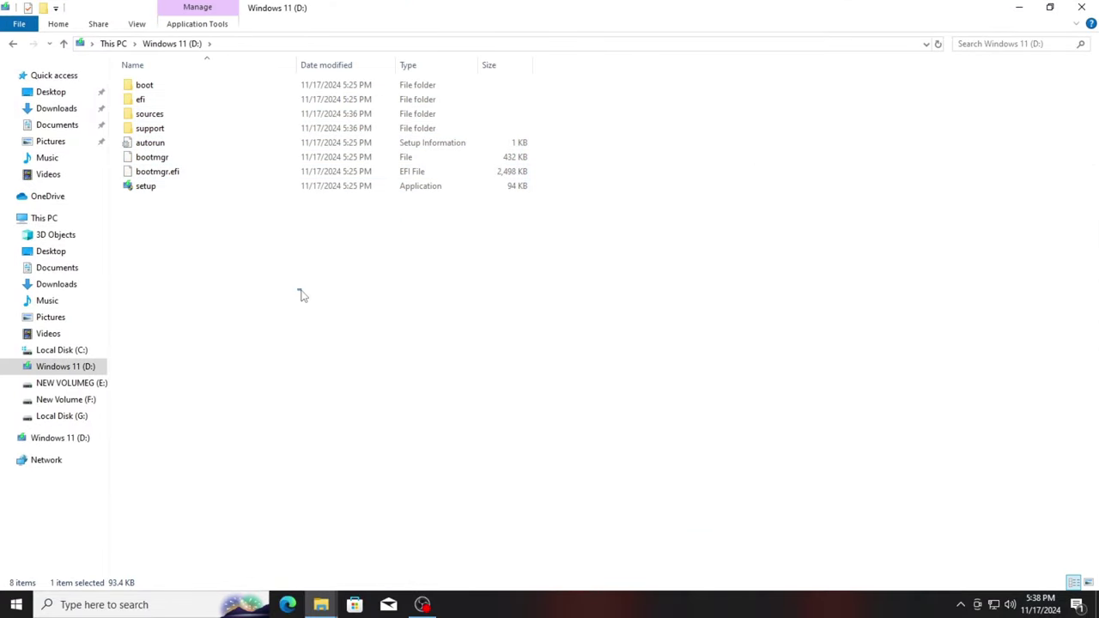
click(13, 43)
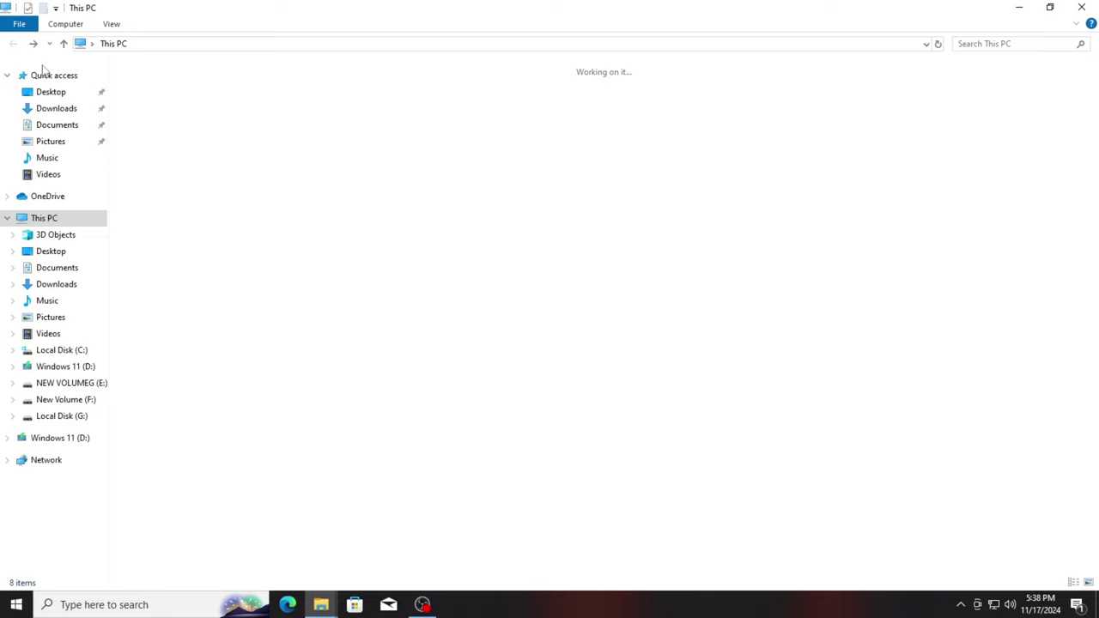
click(1082, 7)
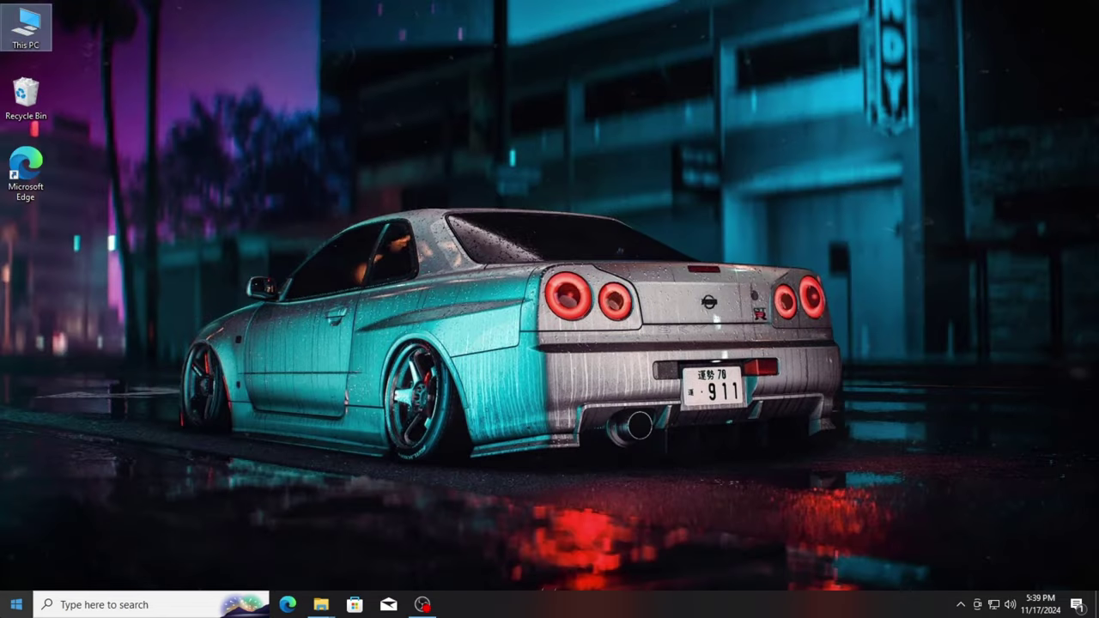
Restart the PC from the Start menu's power options.
click(16, 605)
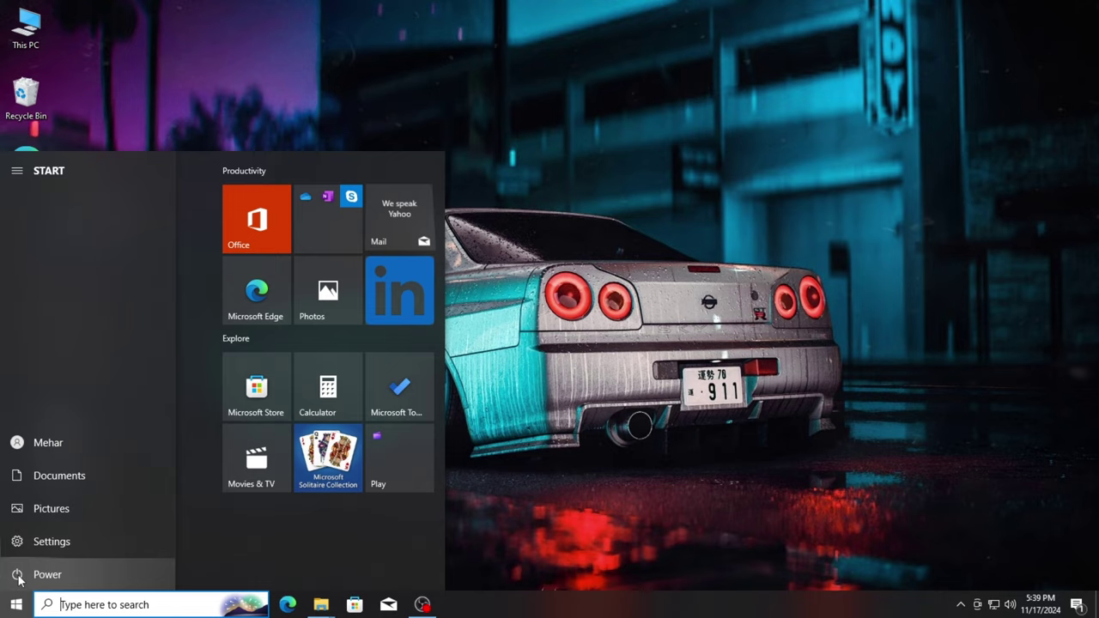
click(17, 574)
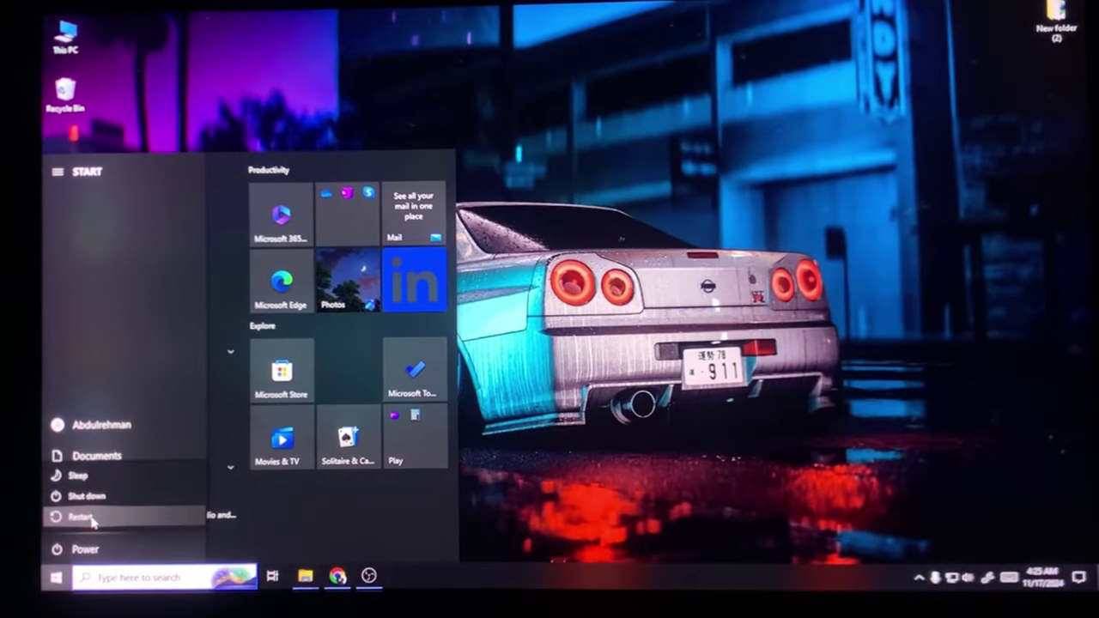
click(79, 519)
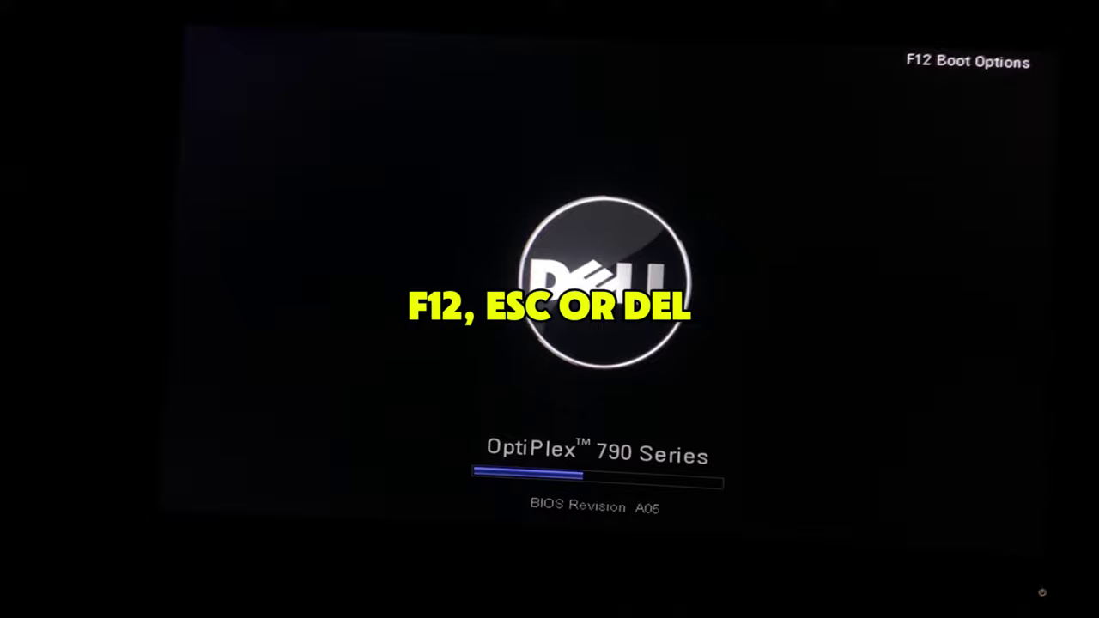
Open the Dell one-time boot menu with F12 and choose USB Storage Device.
key(F12)
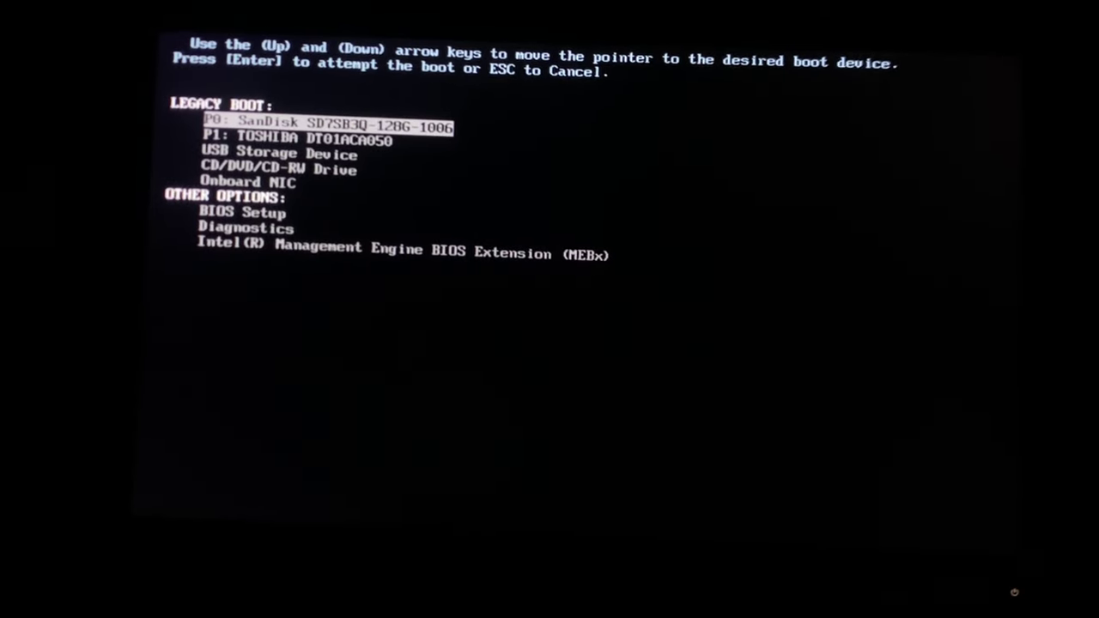
key(Down)
key(Down)
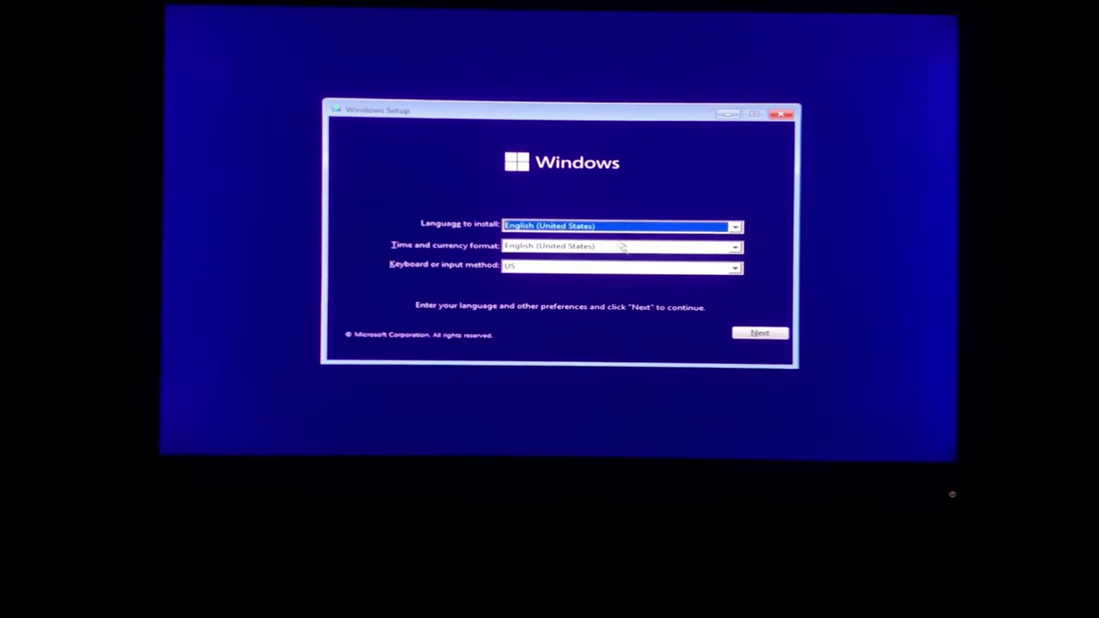
Continue past the language page and skip the product key, proceeding without activation.
click(766, 344)
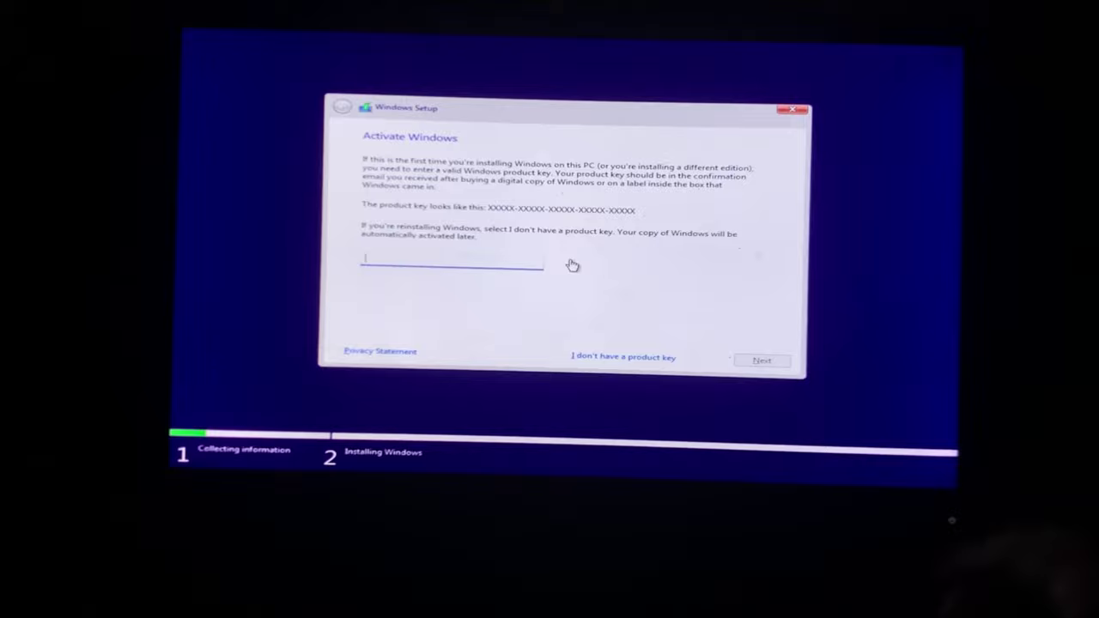
click(609, 361)
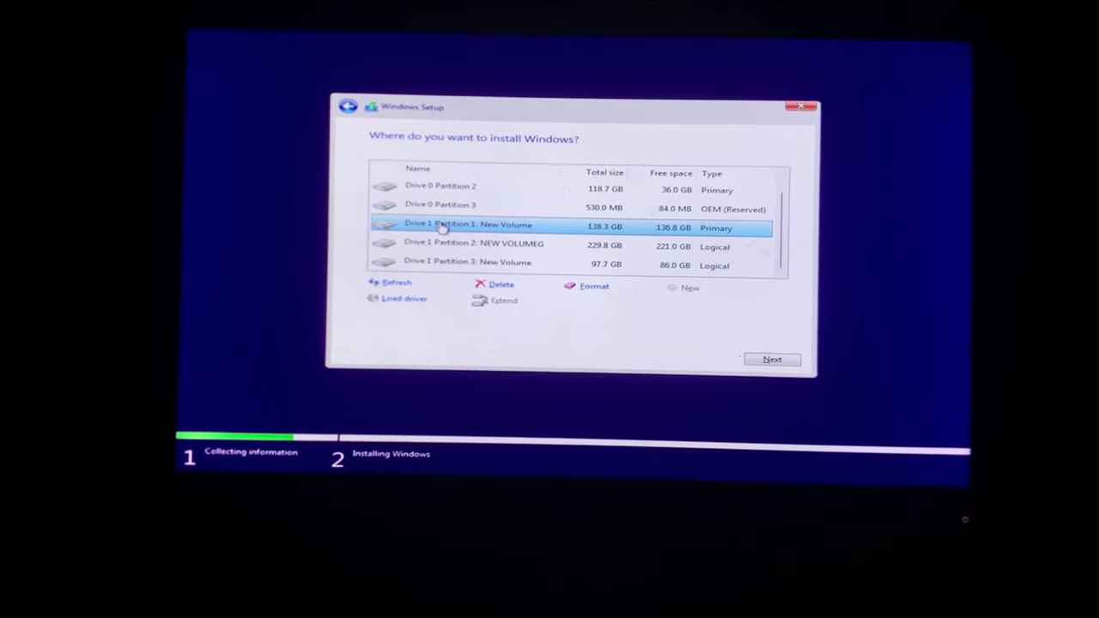
Format Drive 1 Partition 1 (New Volume, 138.3 GB), accepting the data-loss warning.
click(592, 293)
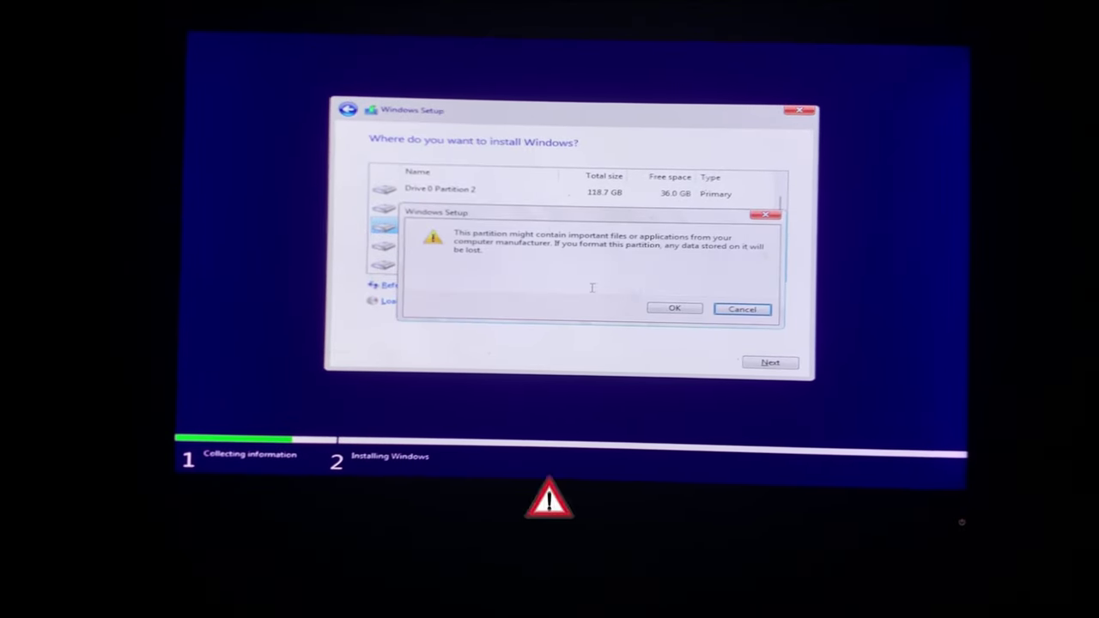
click(675, 309)
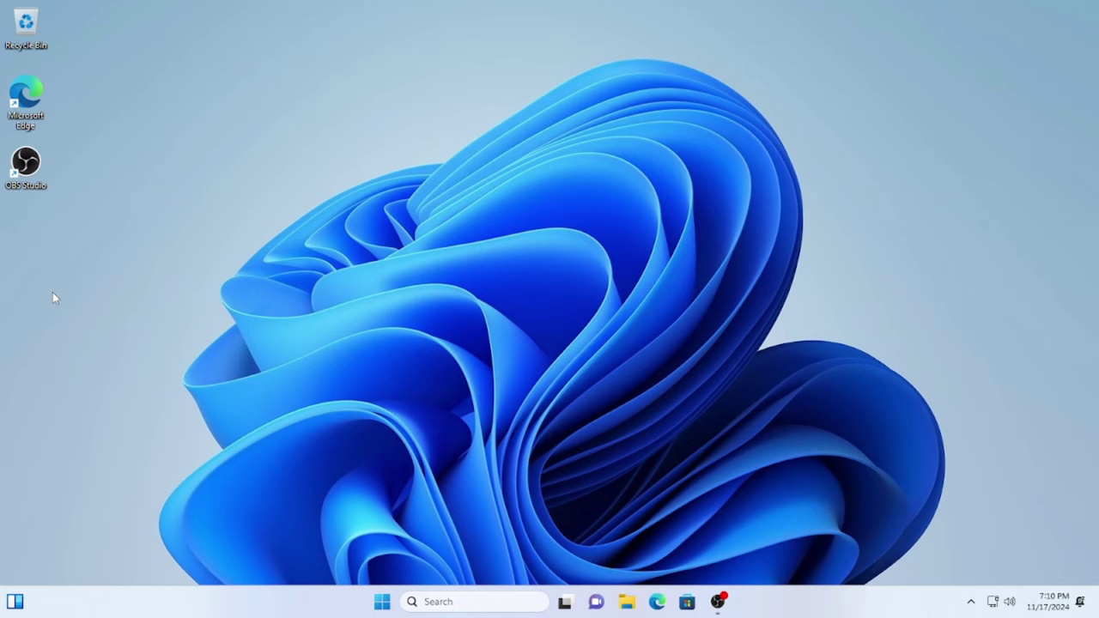
Refresh the newly installed Windows 11 desktop from its context menu.
right_click(332, 202)
right_click(367, 186)
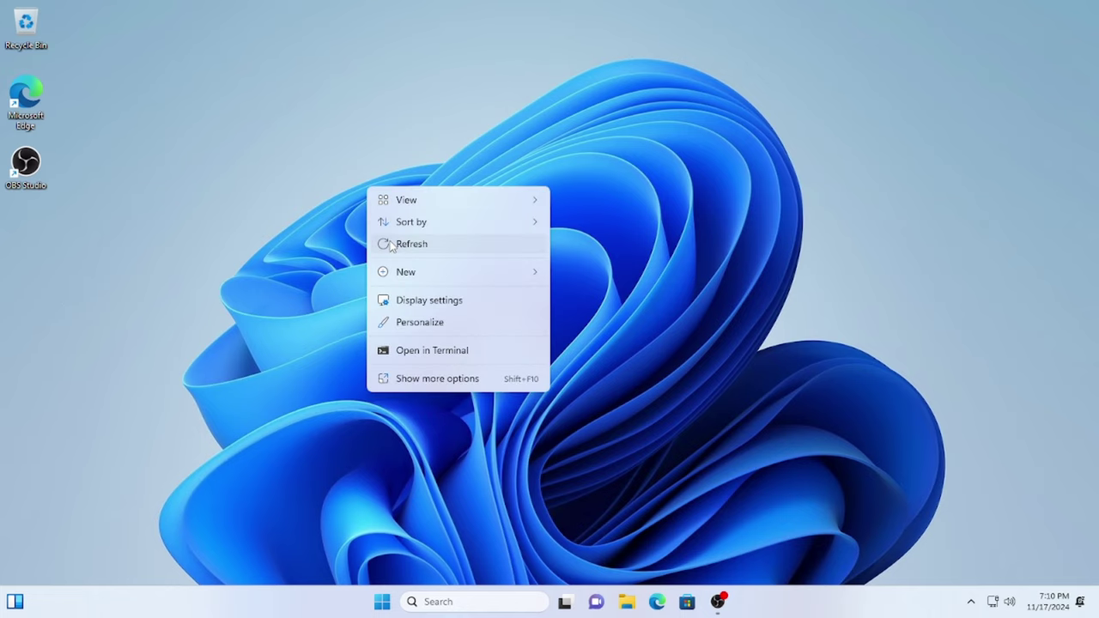
click(412, 244)
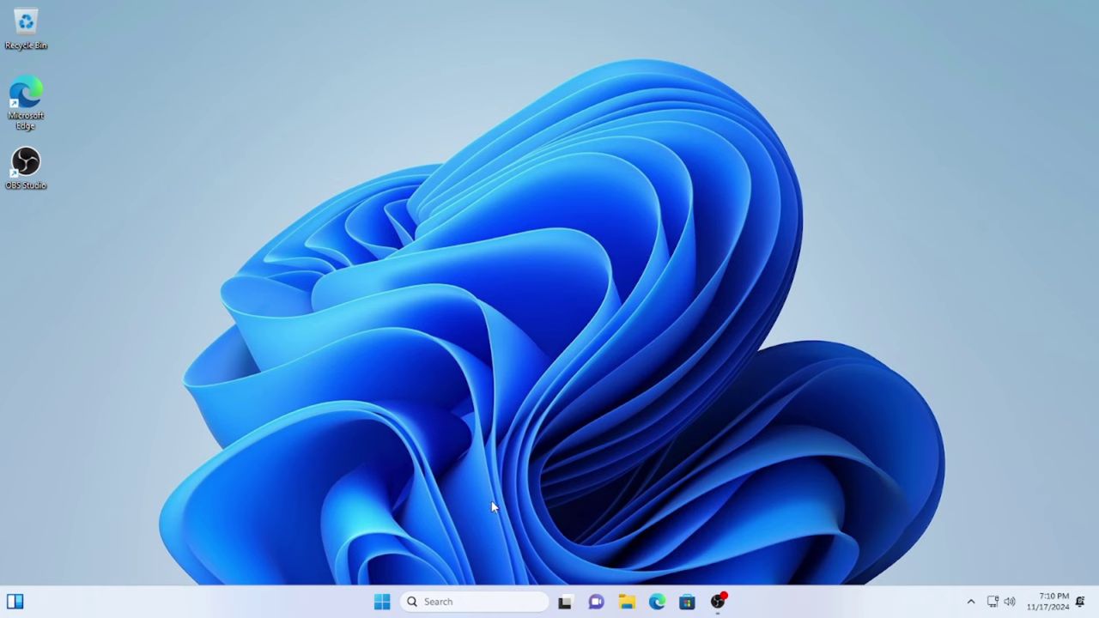
Search 'Windows' from the taskbar and open the Windows Update settings.
click(456, 603)
text(Windows u)
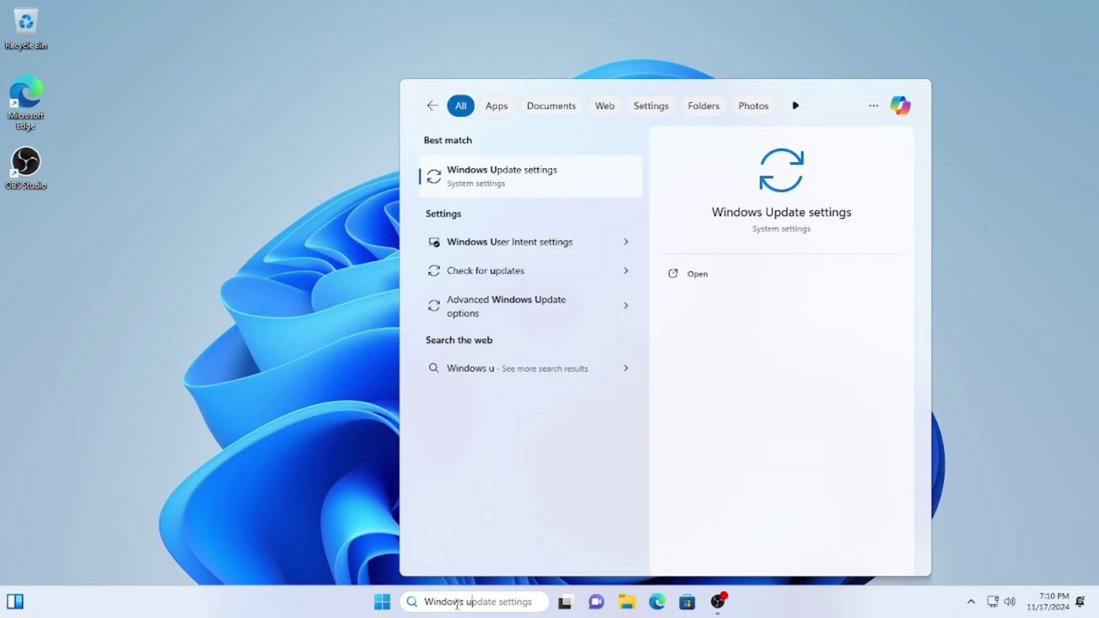
click(513, 182)
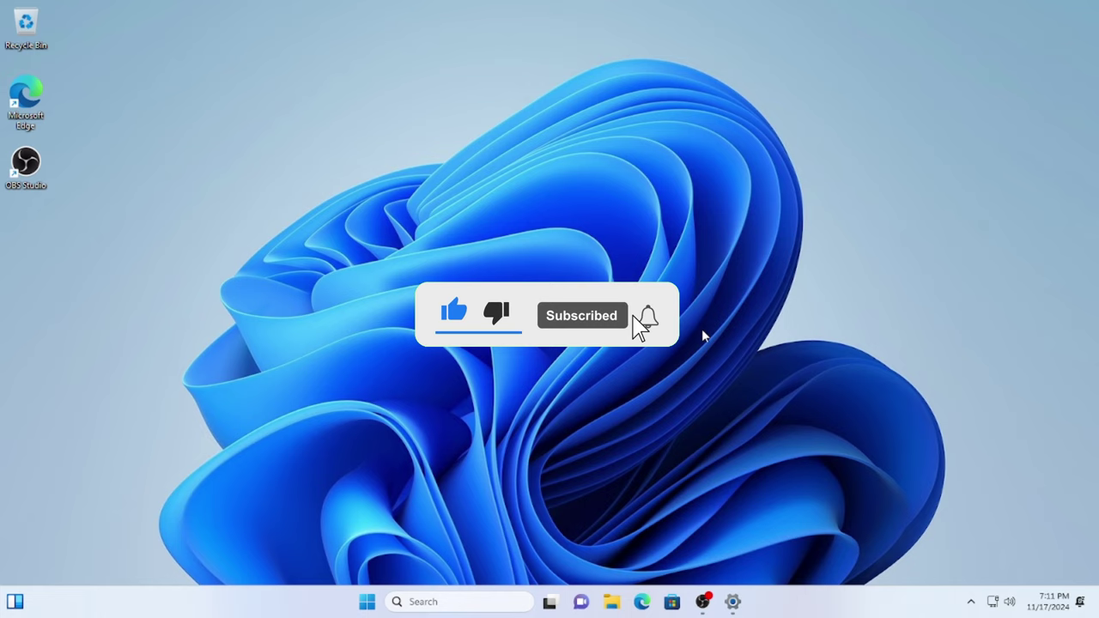
right_click(484, 240)
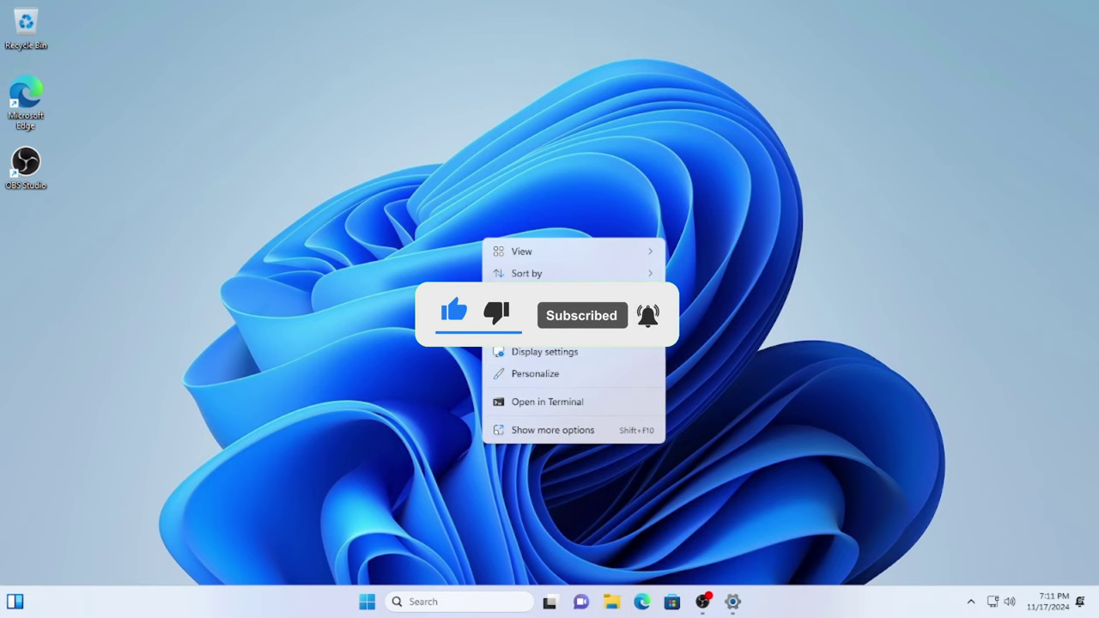